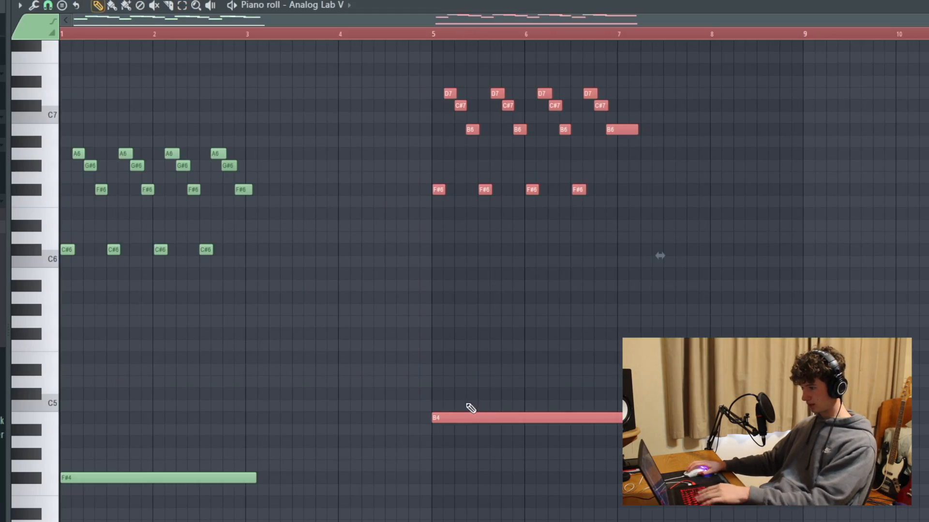
Step: Move the second melody phrase and its B4 bass note to bar 3, and quantize the notes with the default template
drag(466, 408, 271, 416)
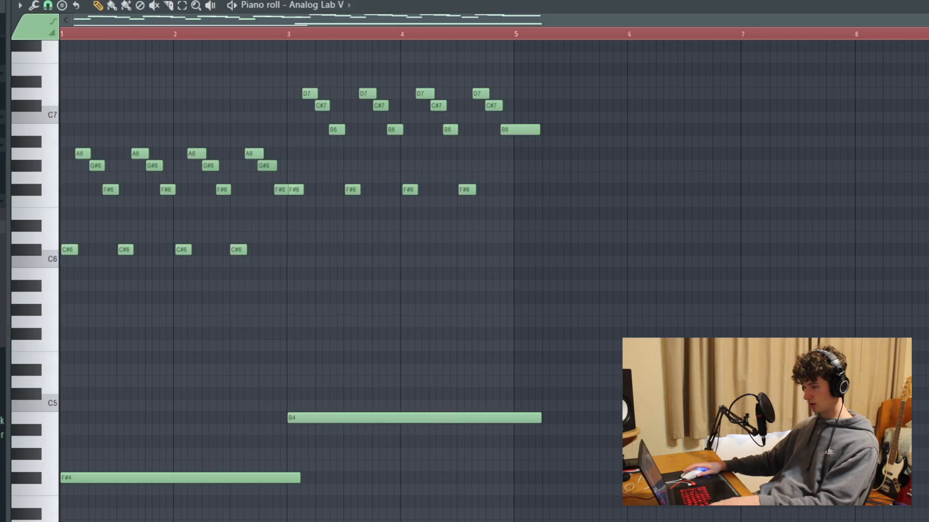
key(alt+q)
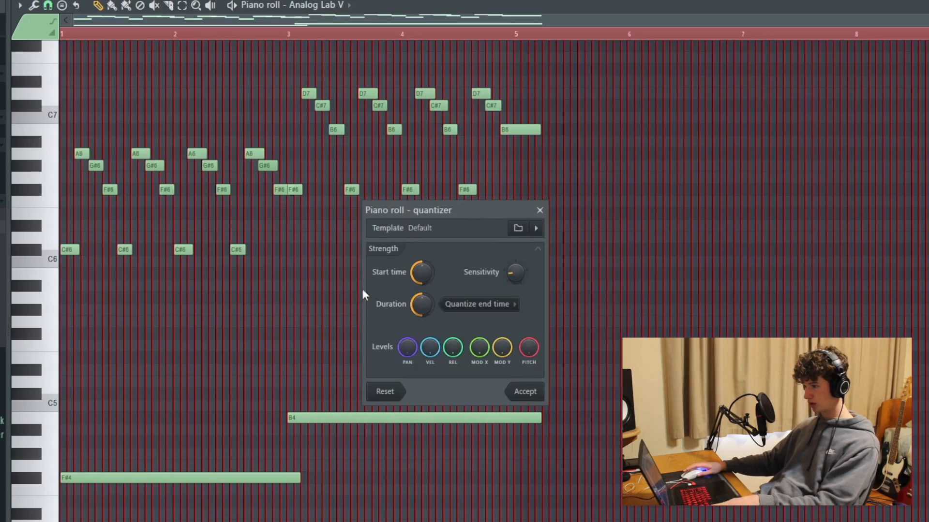
click(525, 393)
scroll(81, 305, up, 3)
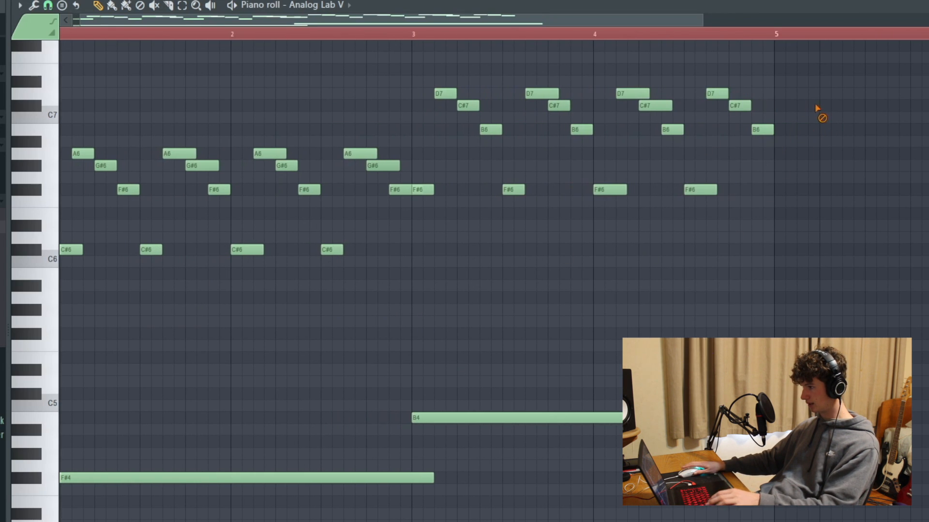
scroll(469, 89, up, 4)
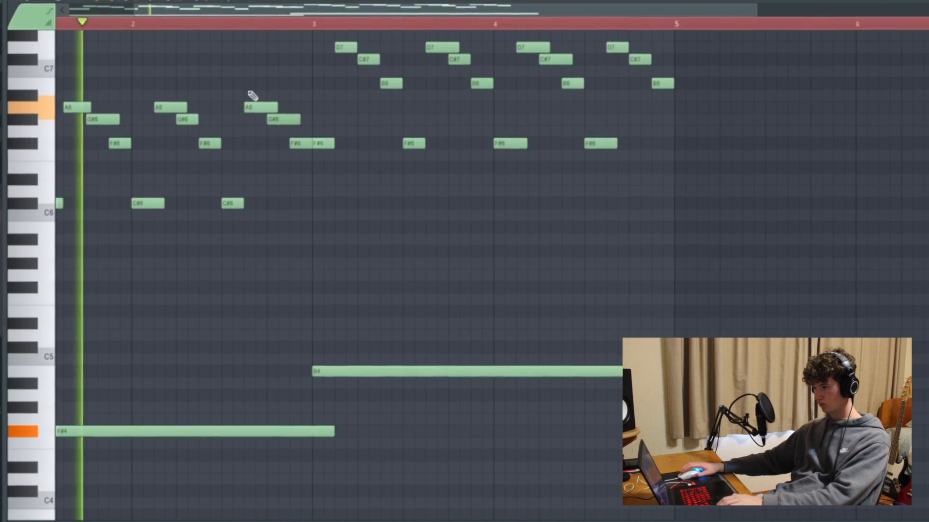
Step: Lower the F#6 note at the start of bar 3 to B5 and play back the phrase
scroll(237, 89, up, 2)
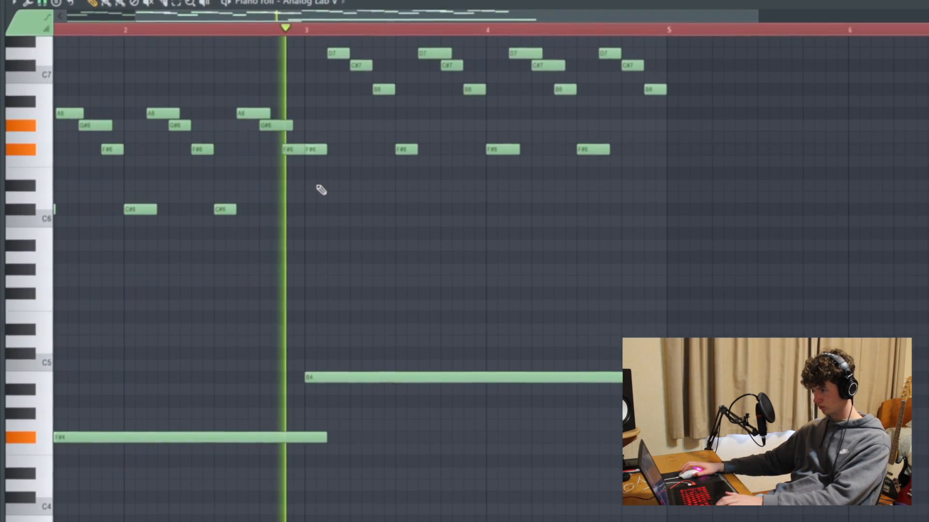
key(space)
click(310, 230)
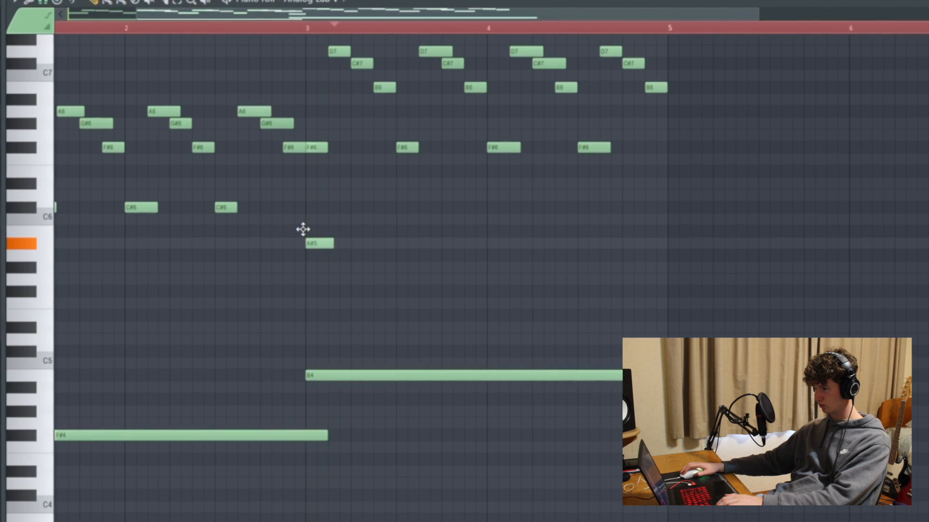
scroll(325, 200, up, 1)
key(space)
scroll(323, 201, down, 1)
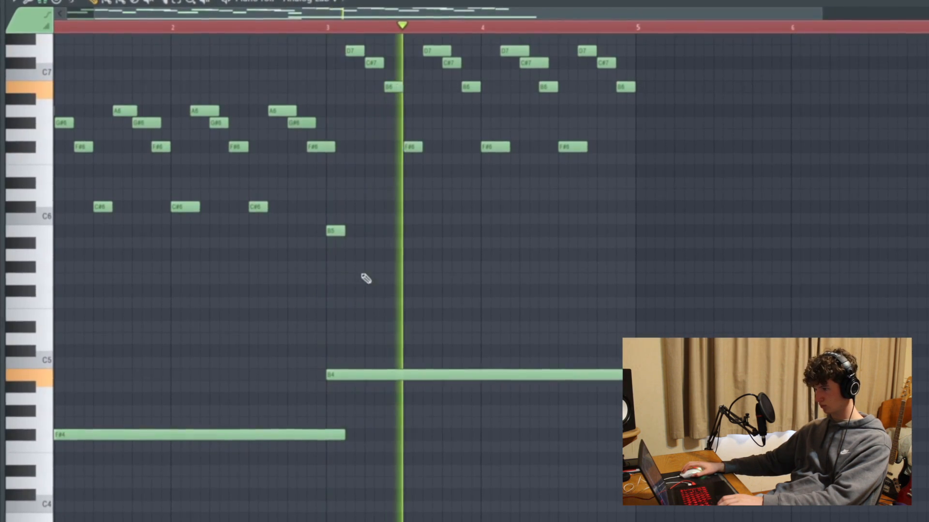
key(space)
scroll(446, 230, up, 1)
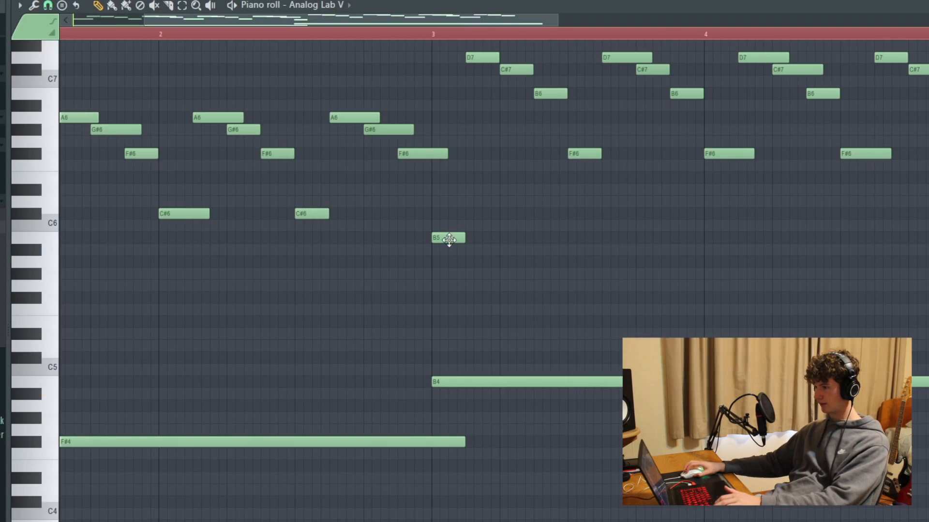
Step: Play the transition into bar 3 to compare the F#6 and B5 versions of its first note
scroll(433, 126, up, 1)
scroll(456, 188, up, 1)
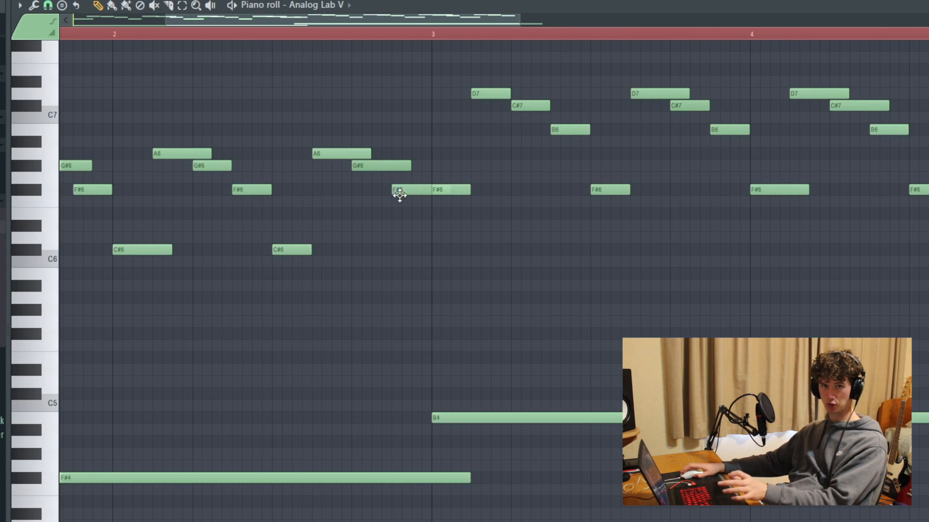
scroll(357, 44, down, 1)
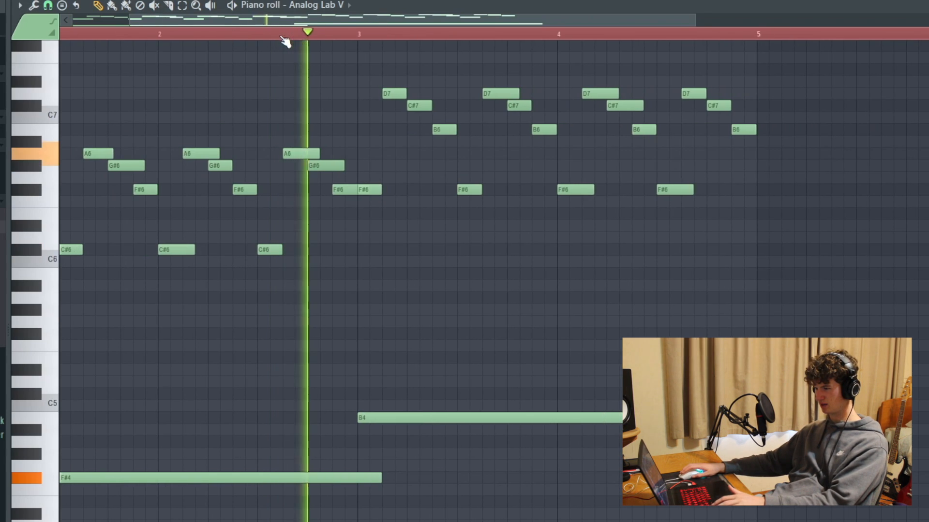
key(space)
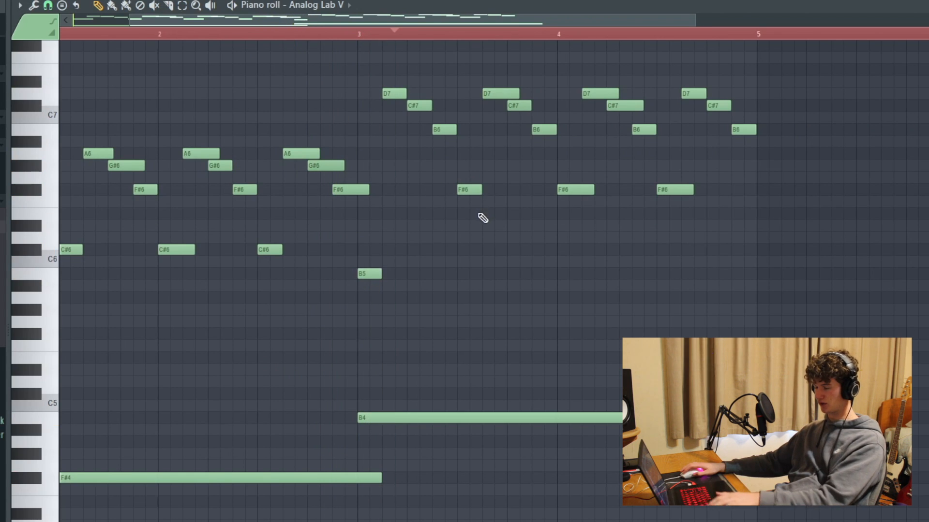
scroll(254, 36, down, 1)
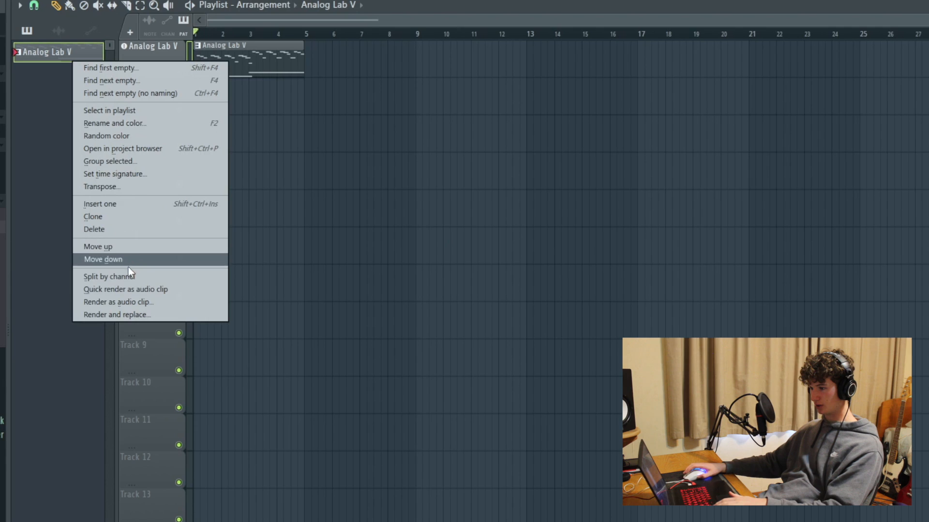
Step: Quick render the Analog Lab V pattern as an audio clip, place it at bar 1 on Track 2 and solo that track
click(123, 286)
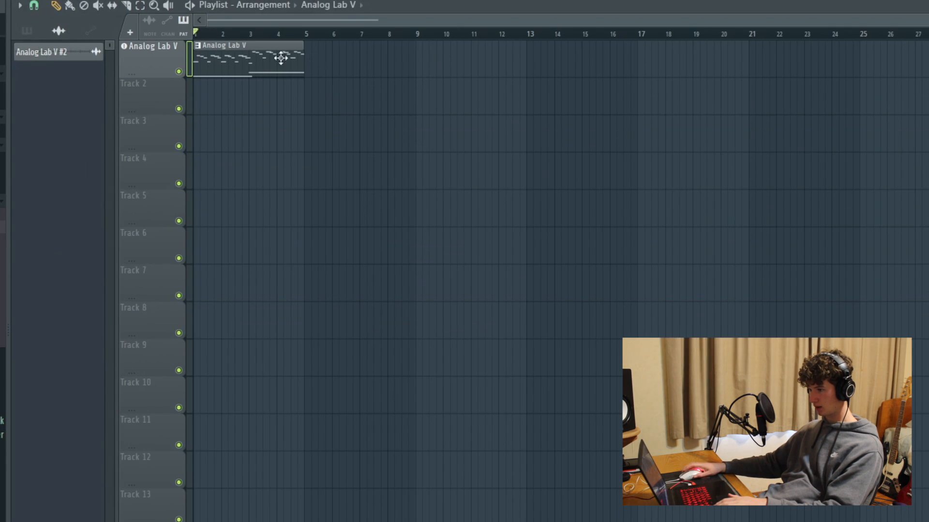
drag(225, 74, 235, 102)
right_click(180, 109)
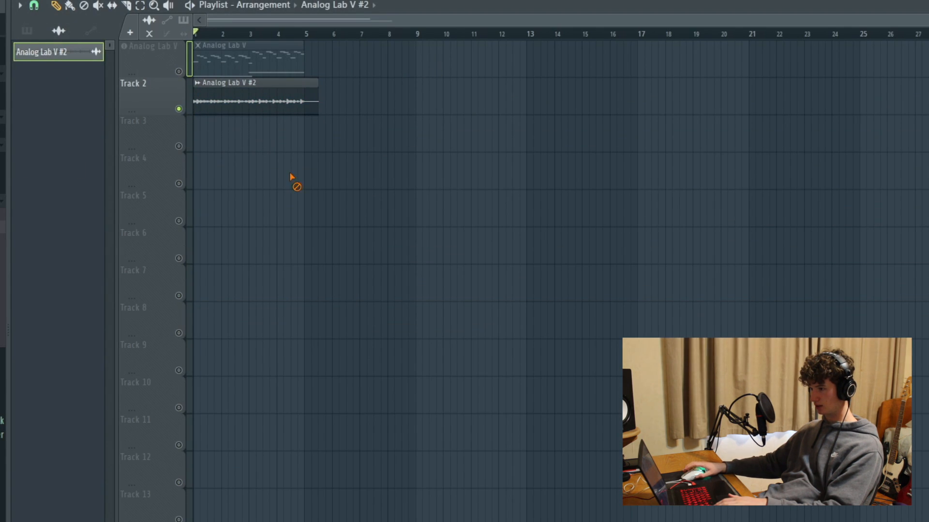
Step: Trim the Track 2 audio clip to end at bar 5 and raise its gain to about 5.4 dB
scroll(388, 129, up, 2)
double_click(351, 91)
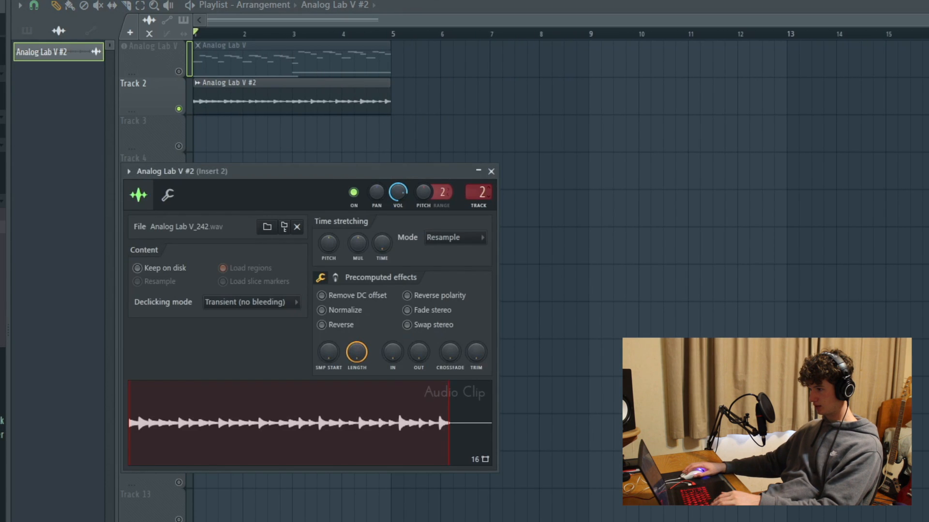
click(491, 171)
scroll(350, 104, up, 2)
drag(350, 112, 351, 102)
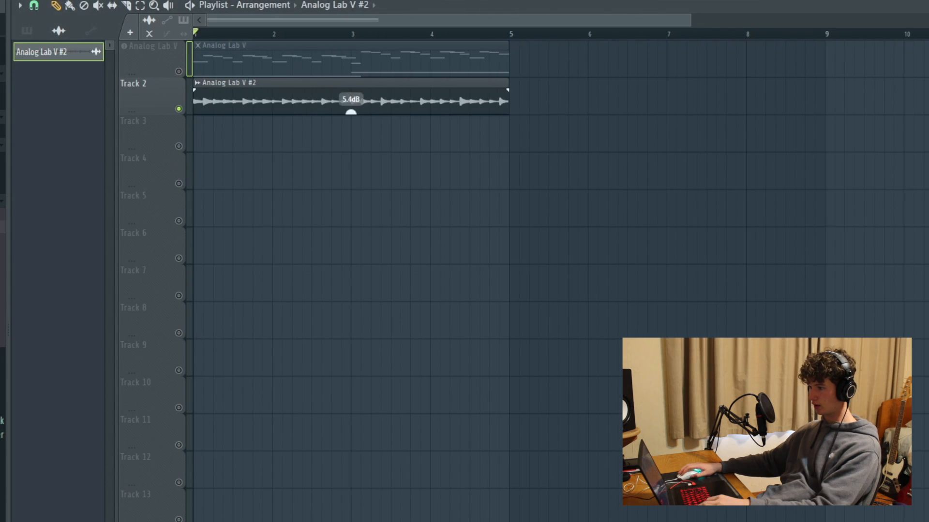
Step: Route the Track 2 audio clip to mixer insert 1 and set its time-stretching mode to Stretch
double_click(353, 91)
click(448, 238)
click(446, 275)
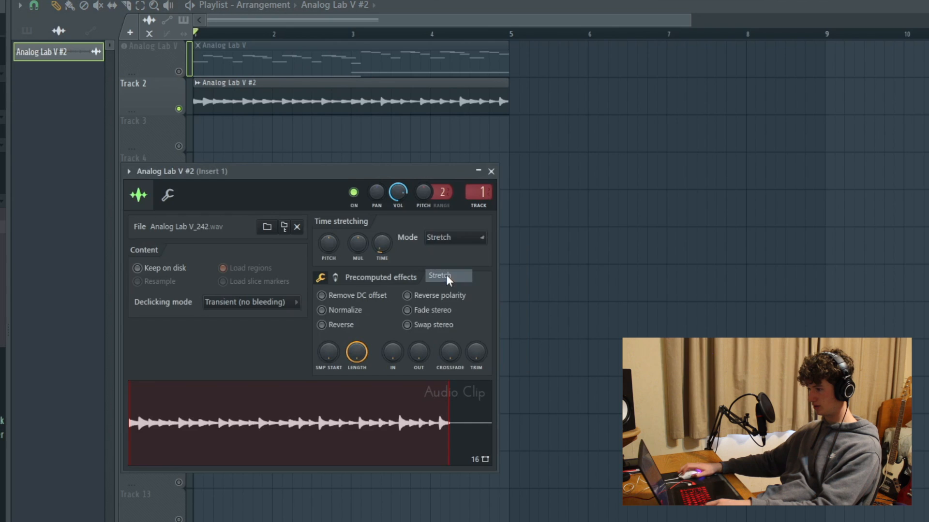
key(Escape)
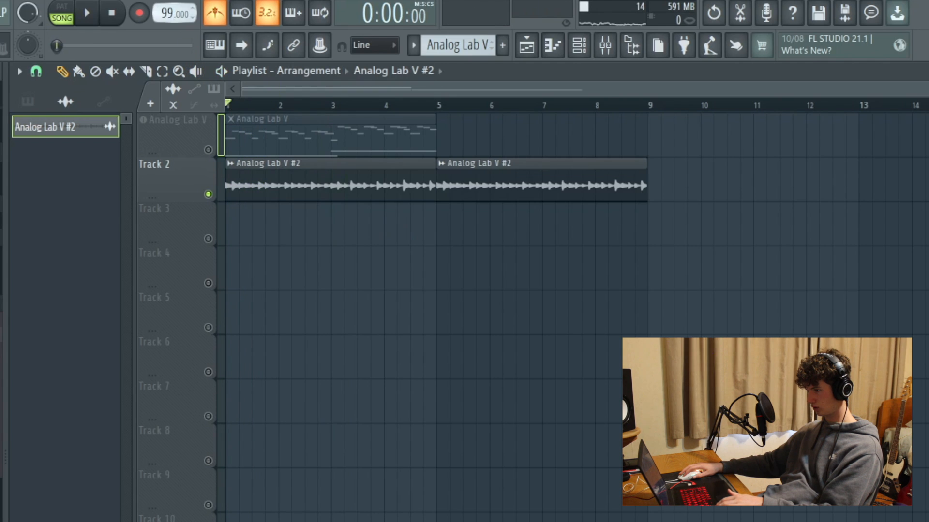
Step: Lower the dry level of Fruity Reeverb 2 on Insert 1
scroll(411, 306, down, 1)
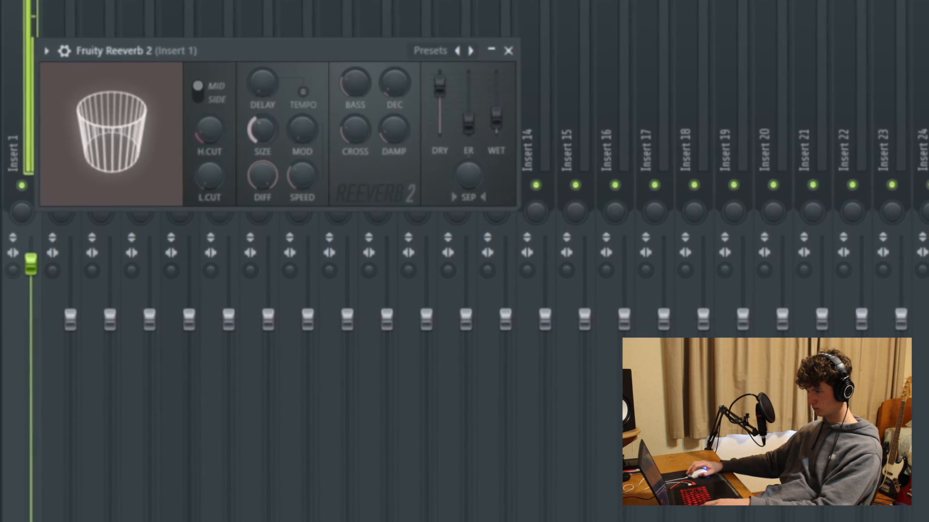
drag(440, 85, 440, 94)
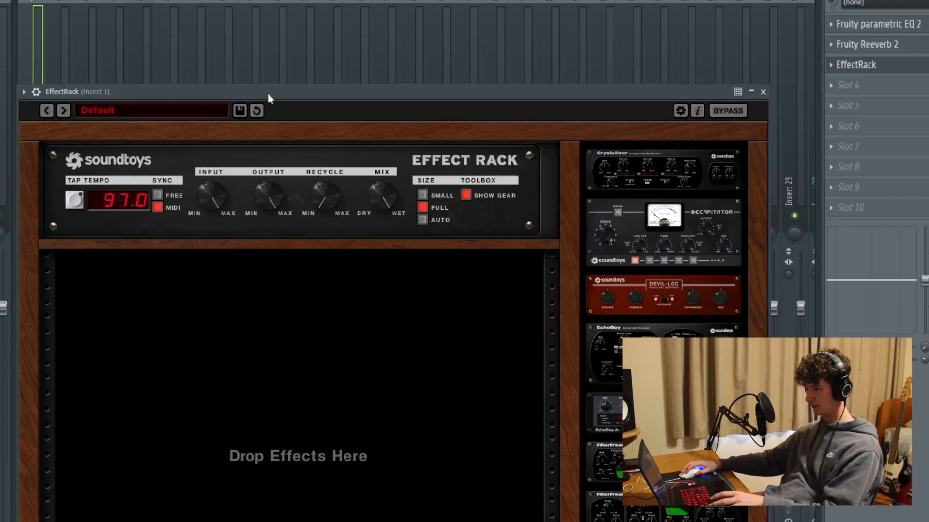
Step: Add the SIE-Q and Radiator modules to the Soundtoys Effect Rack on Insert 1, and load the Warmer preset in Fruity Multiband Compressor
drag(267, 97, 276, 29)
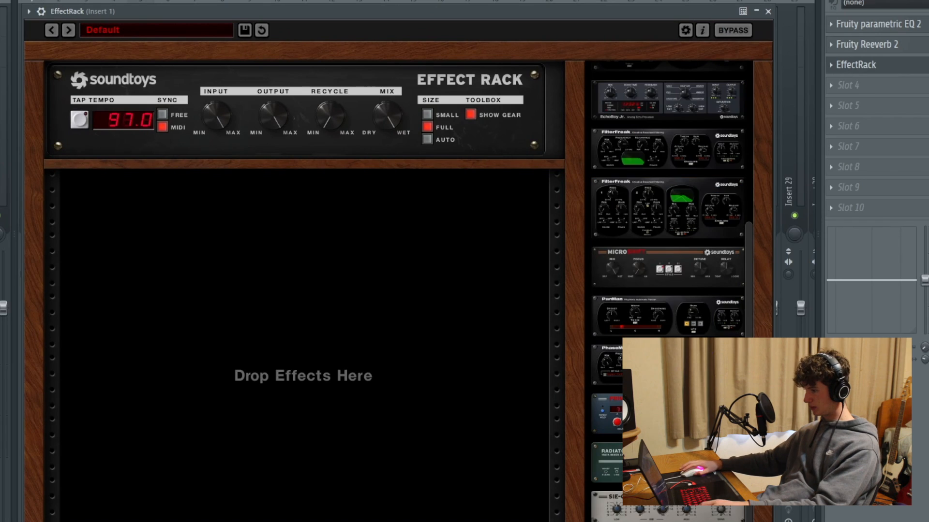
drag(260, 244, 258, 246)
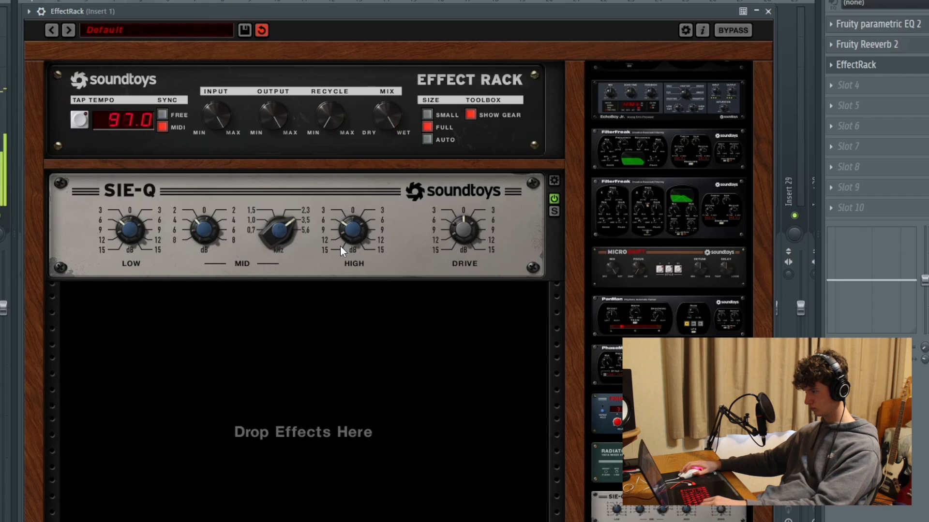
drag(607, 459, 221, 334)
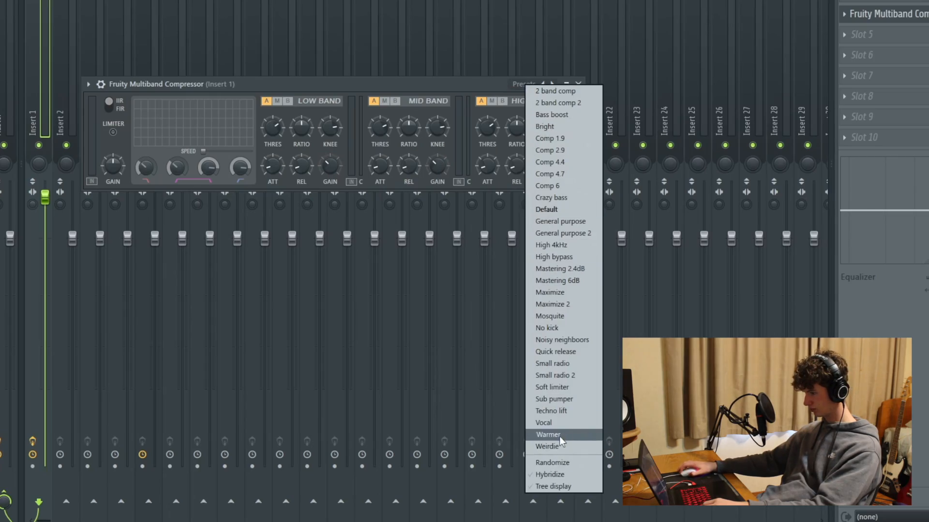
click(559, 437)
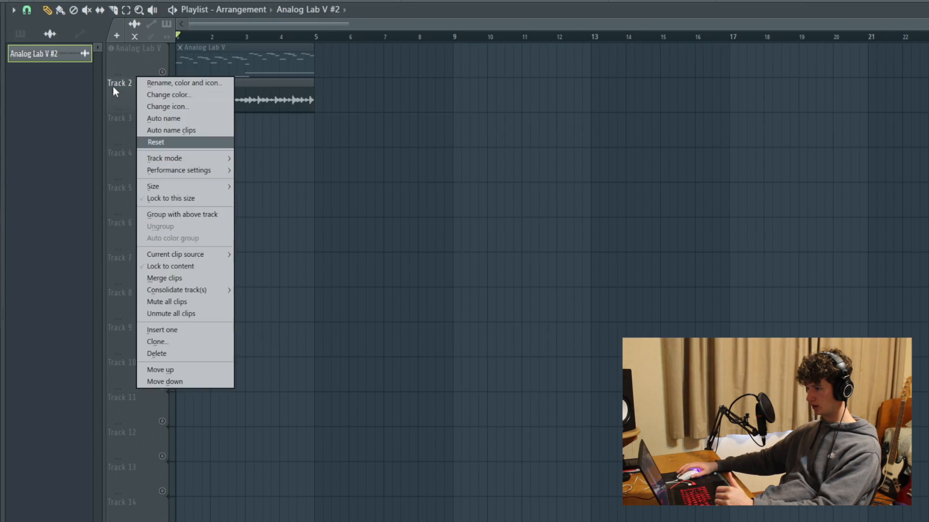
Step: Consolidate Track 2 into a new audio clip
click(112, 87)
right_click(140, 98)
click(181, 279)
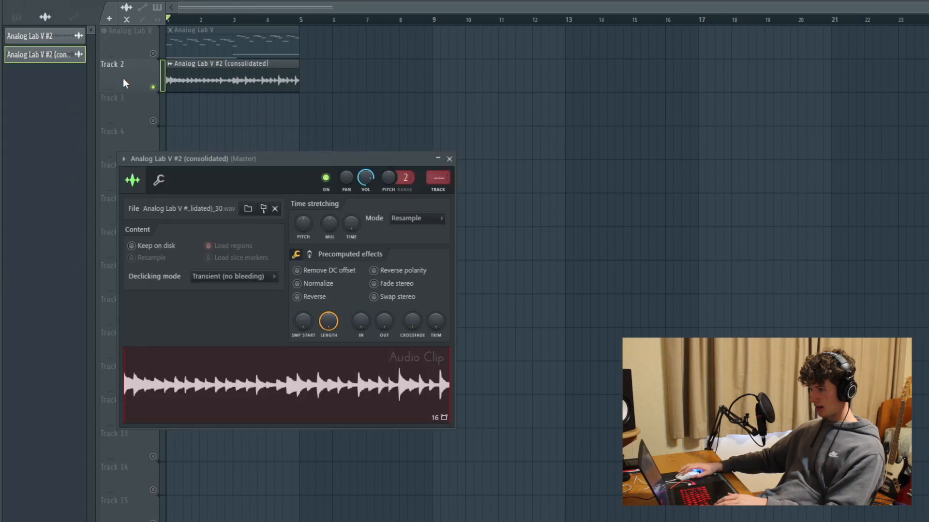
Step: Open the consolidated audio in a new Fruity Slicer channel and choose a slicing option for it
right_click(309, 384)
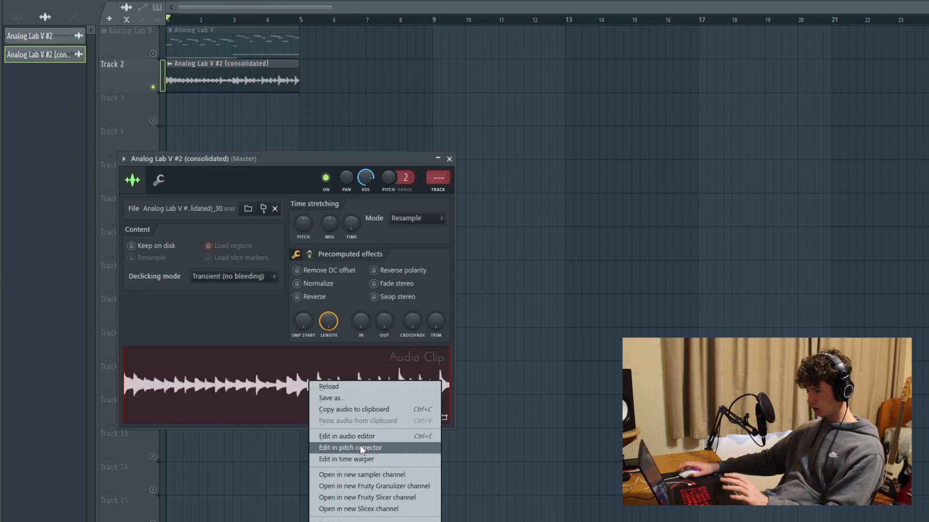
click(381, 497)
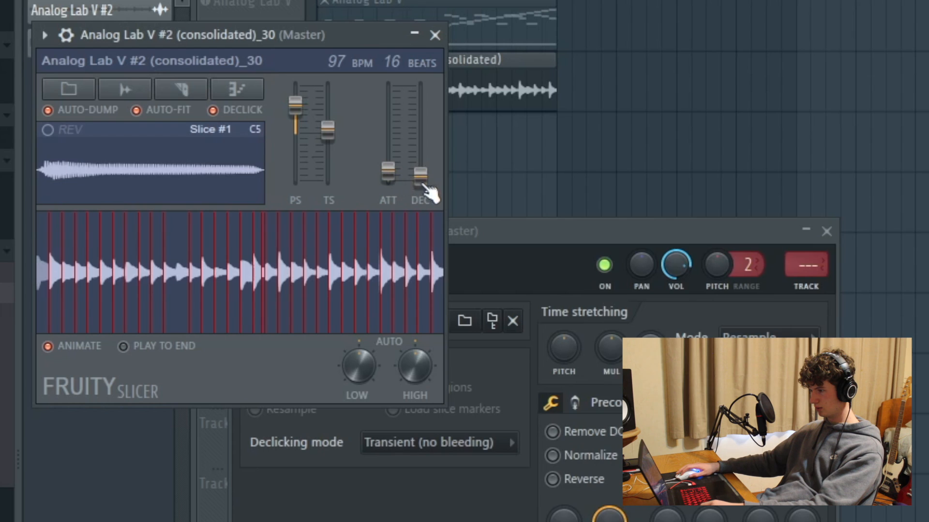
click(180, 89)
click(210, 309)
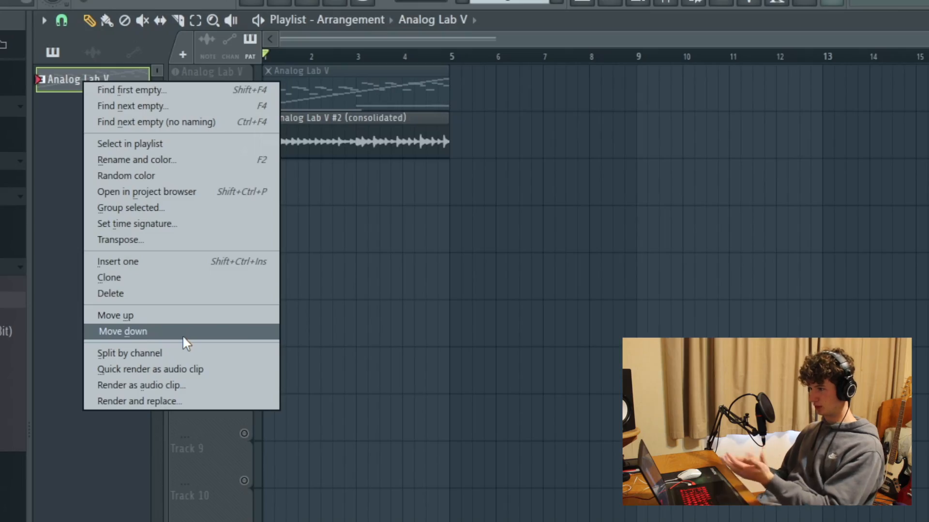
Step: Split the Analog Lab V pattern by channel, solo Track 3 and open the slicer pattern on it
click(157, 353)
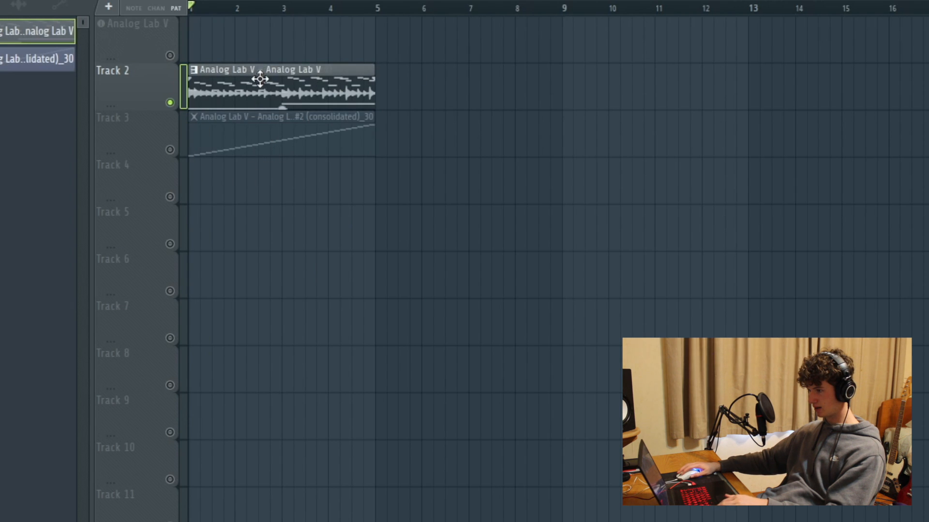
right_click(169, 149)
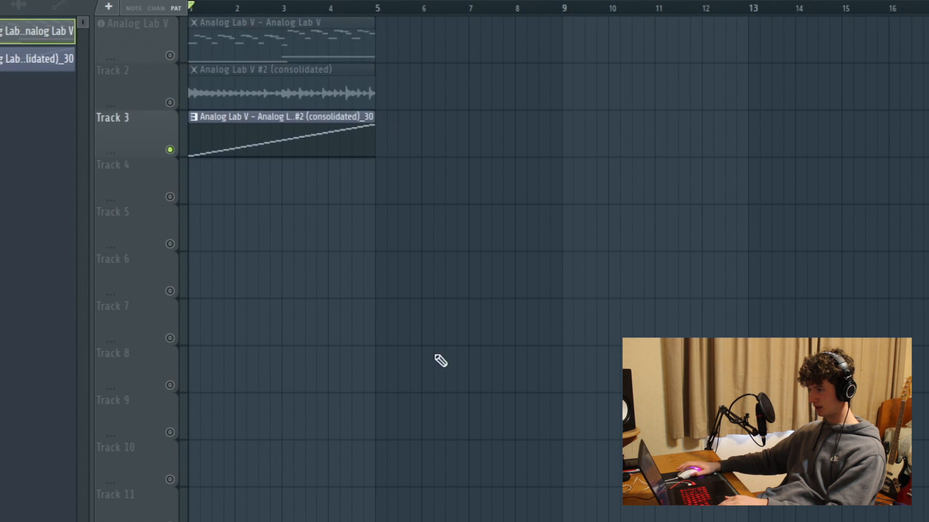
double_click(272, 124)
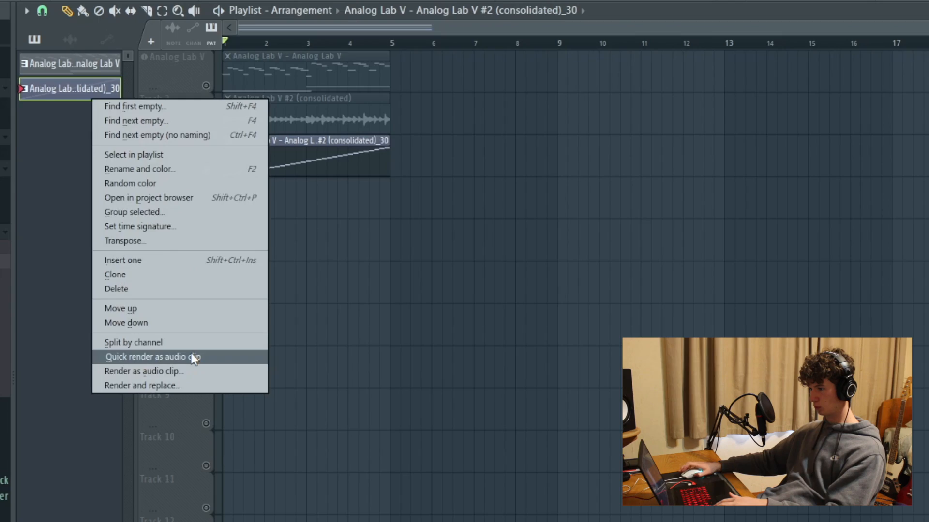
Step: Quick render the slicer pattern as an audio clip on Track 4 and solo that track
click(190, 353)
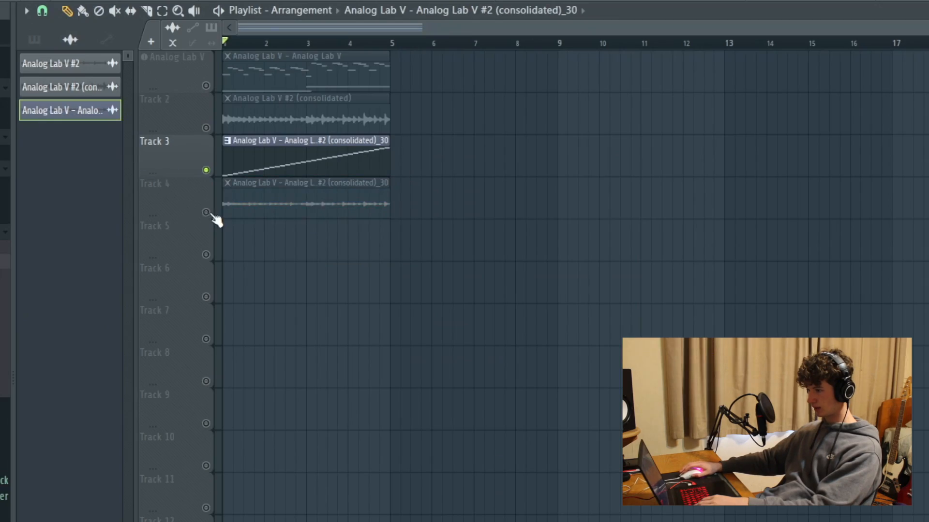
right_click(207, 212)
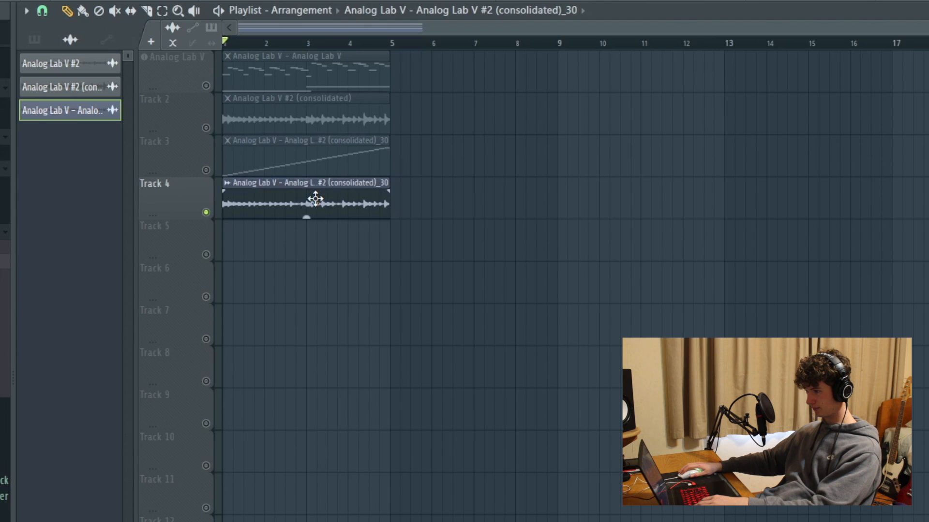
Step: Route the rendered Track 4 clip to mixer insert 2 and change its time-stretching mode
double_click(315, 198)
key(Escape)
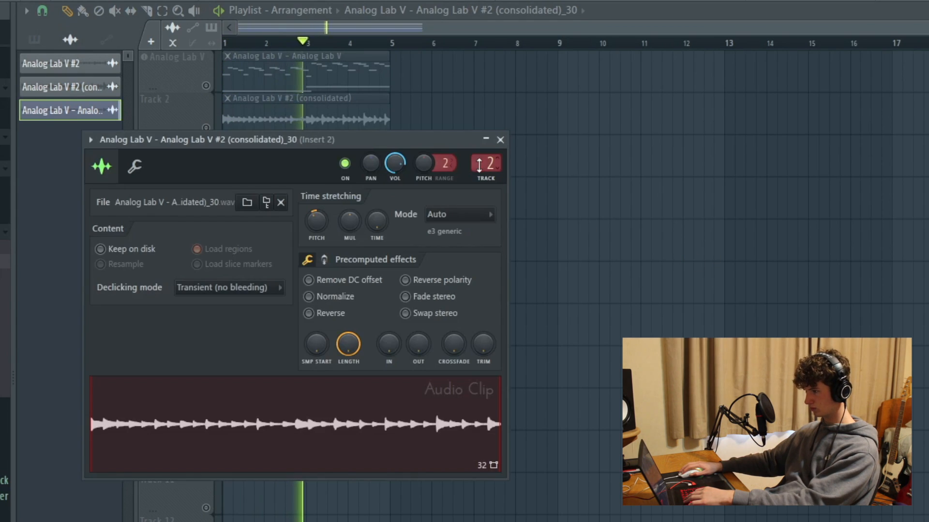
click(457, 215)
click(450, 254)
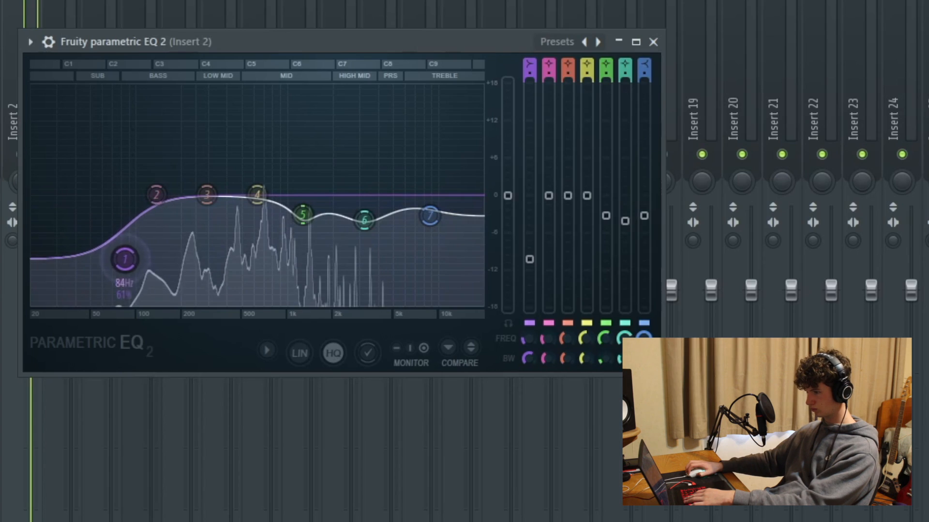
Step: Lower the low band of insert 2's Parametric EQ 2 and reduce the dust, wear and warp in its Vinyl effect
drag(137, 277, 133, 302)
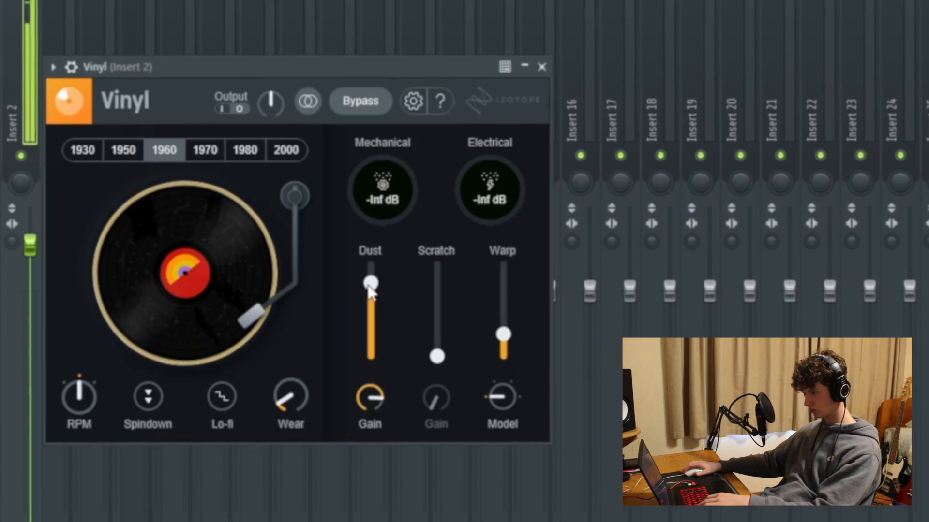
drag(365, 282, 365, 344)
drag(286, 389, 286, 425)
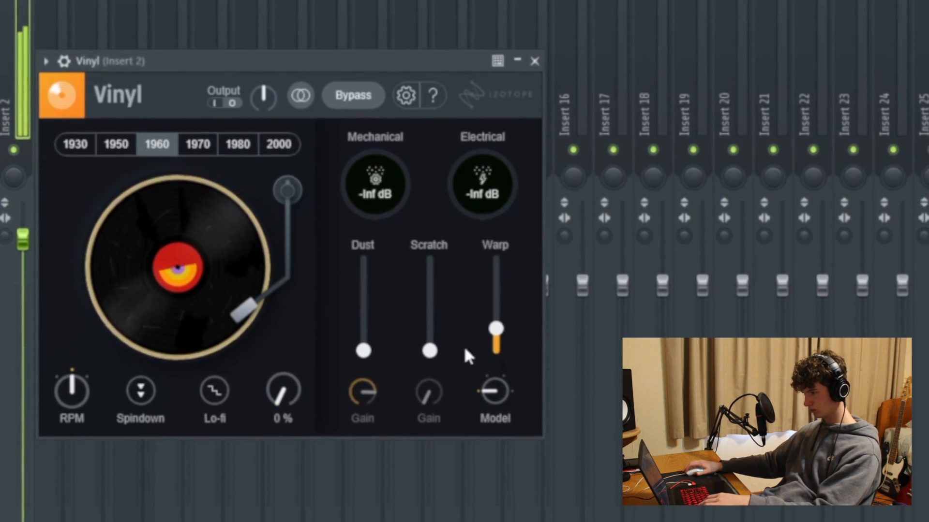
drag(285, 385, 285, 380)
drag(497, 322, 498, 329)
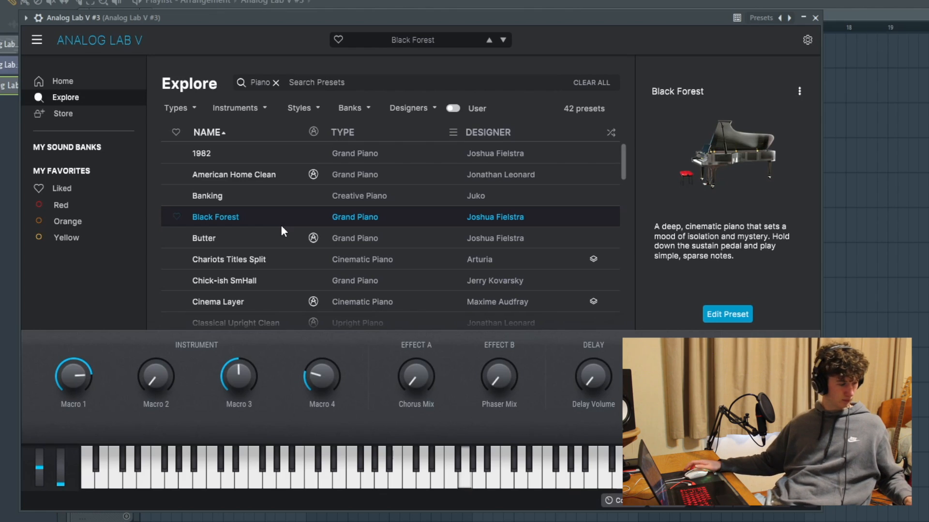
Step: Load the LoFi Feels piano preset in Analog Lab V #3 and adjust its Macro 3
scroll(314, 232, down, 5)
click(350, 237)
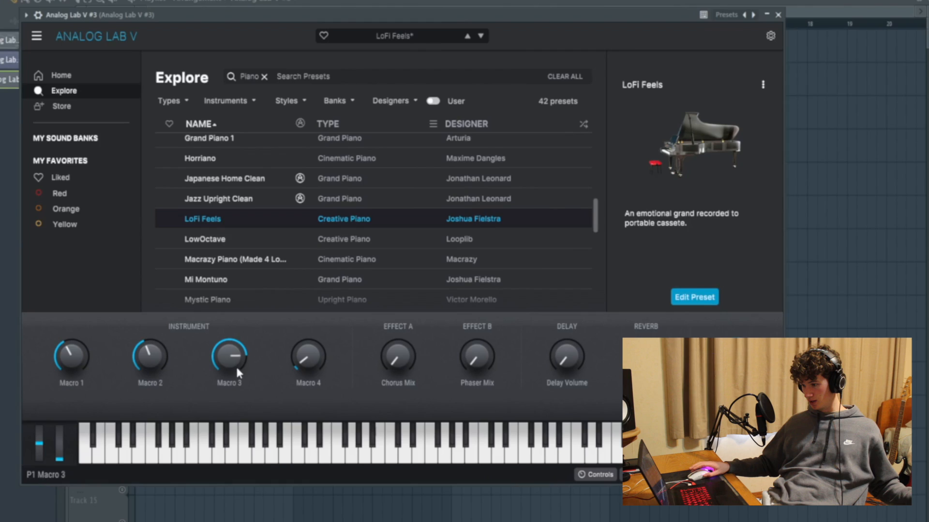
drag(236, 364, 234, 362)
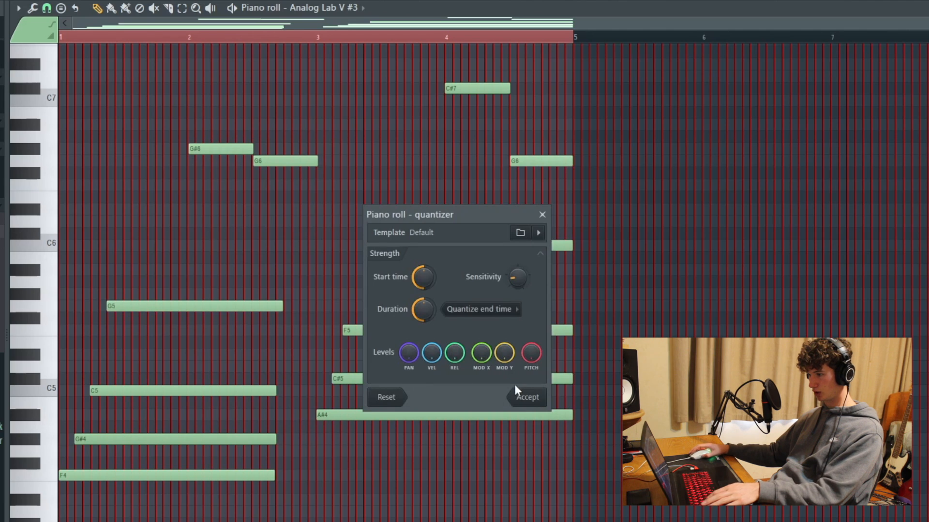
Step: Quantize the Analog Lab V #3 notes with the Default template and play the pattern back to check the timing
click(527, 394)
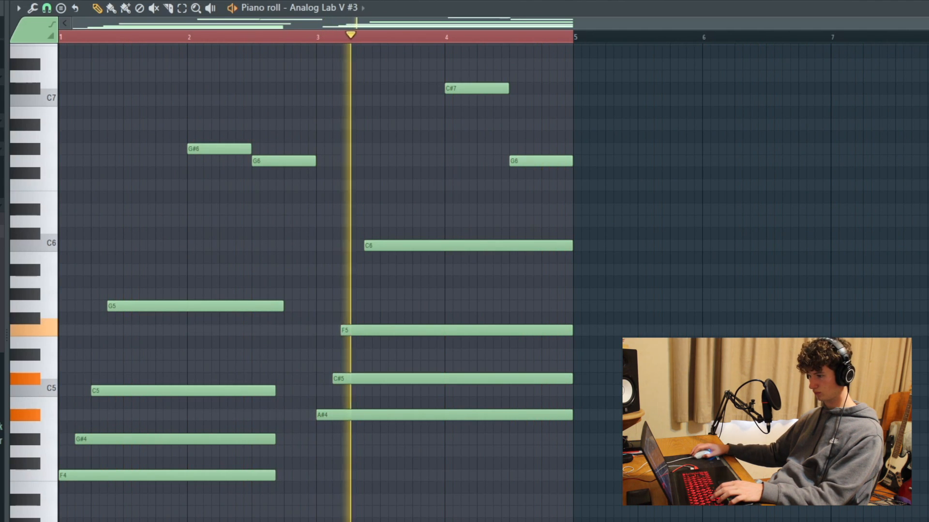
key(space)
scroll(334, 407, up, 3)
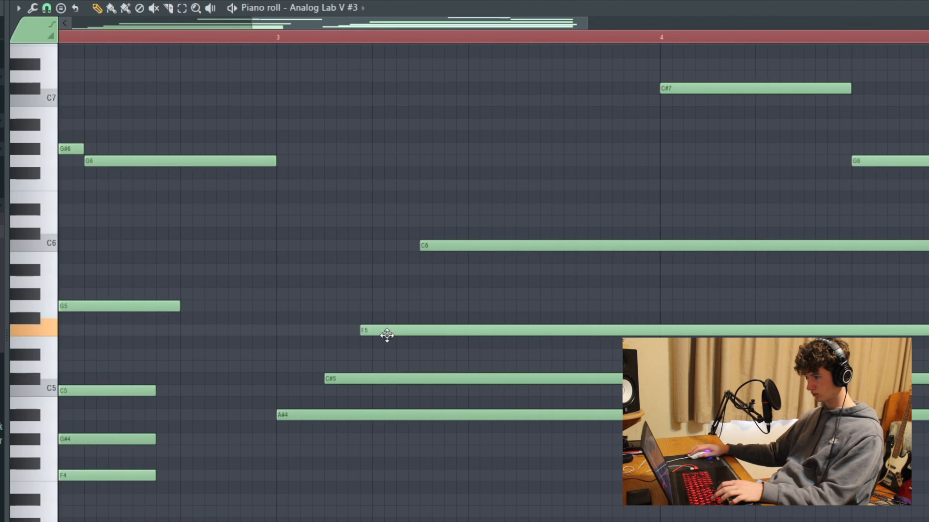
scroll(387, 335, down, 3)
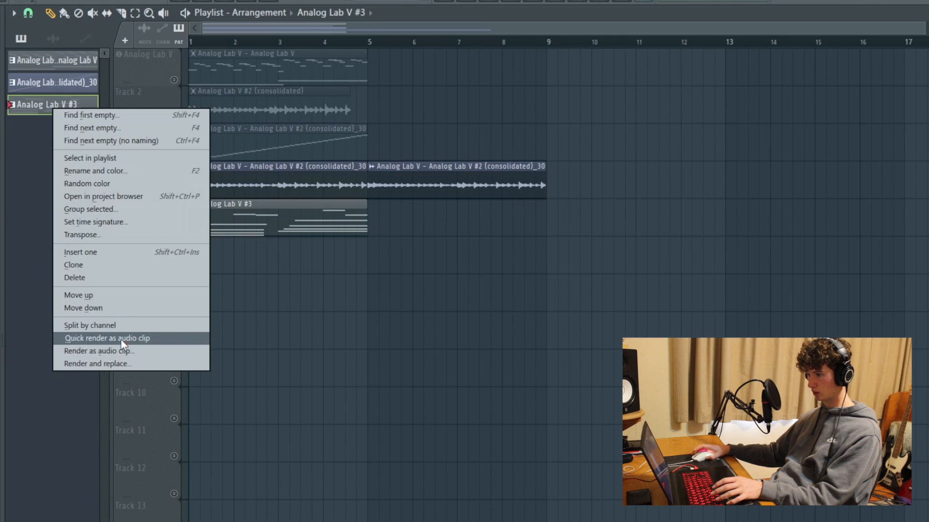
Step: Quick render the Analog Lab V #3 pattern as an audio clip on Track 6 and cut its tail at bar 5
click(122, 339)
drag(188, 200, 182, 269)
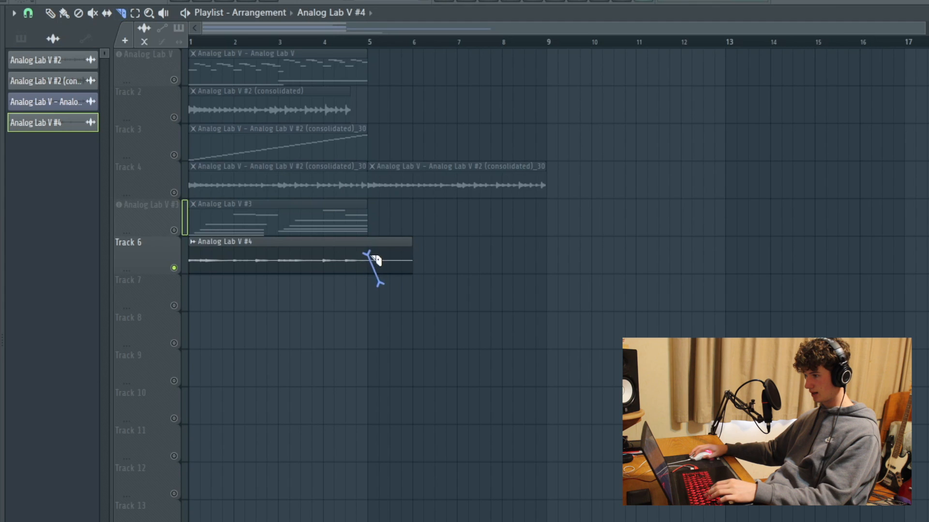
Step: Change the time-stretching mode of the Analog Lab V #4 audio clip on Track 6 and close its settings
double_click(311, 259)
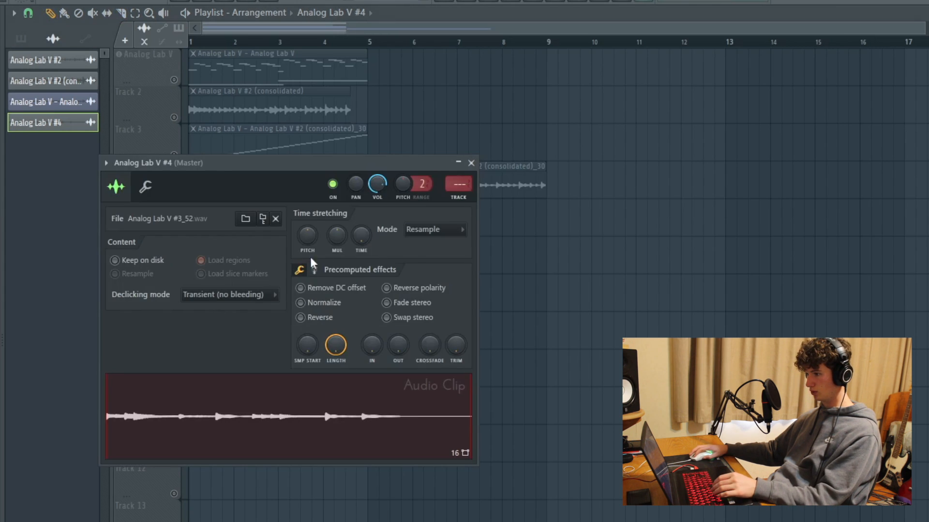
click(428, 231)
click(420, 269)
key(Escape)
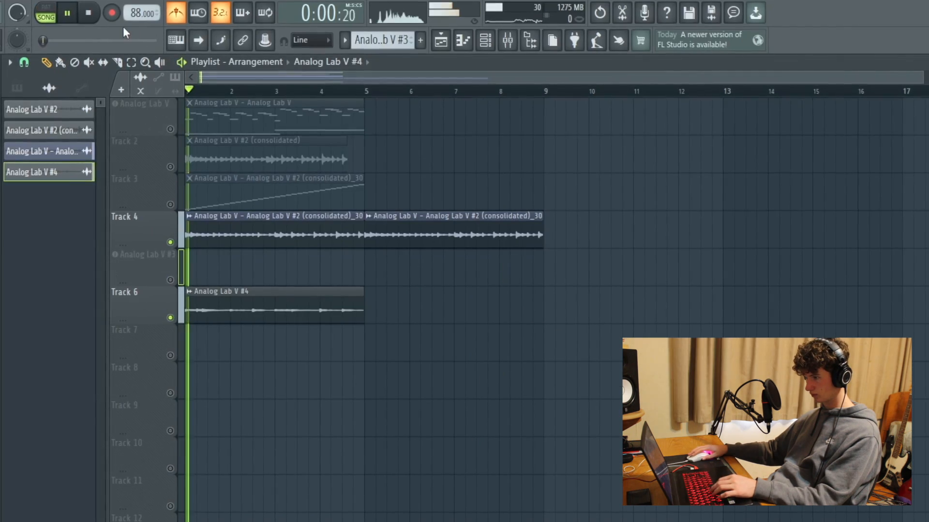
Step: Set the project tempo to 97 BPM while the arrangement plays
drag(132, 10, 131, 7)
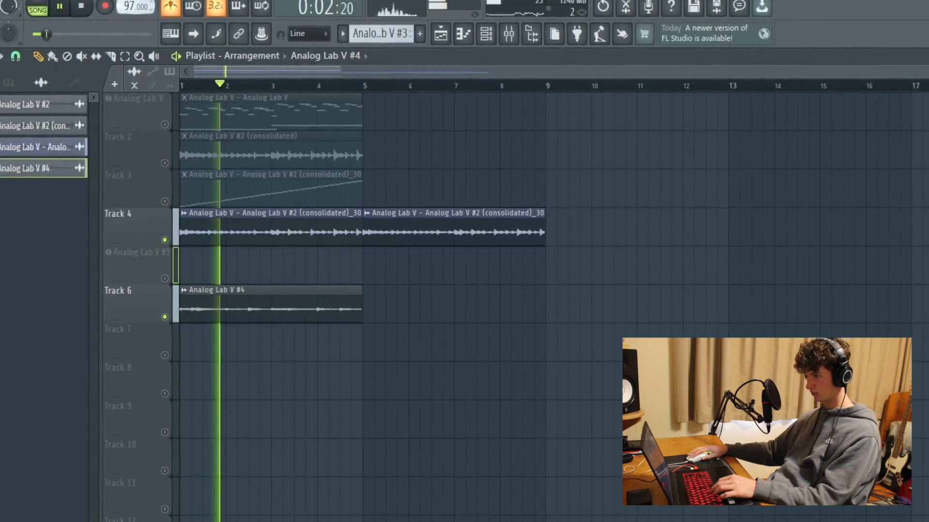
drag(273, 321, 273, 312)
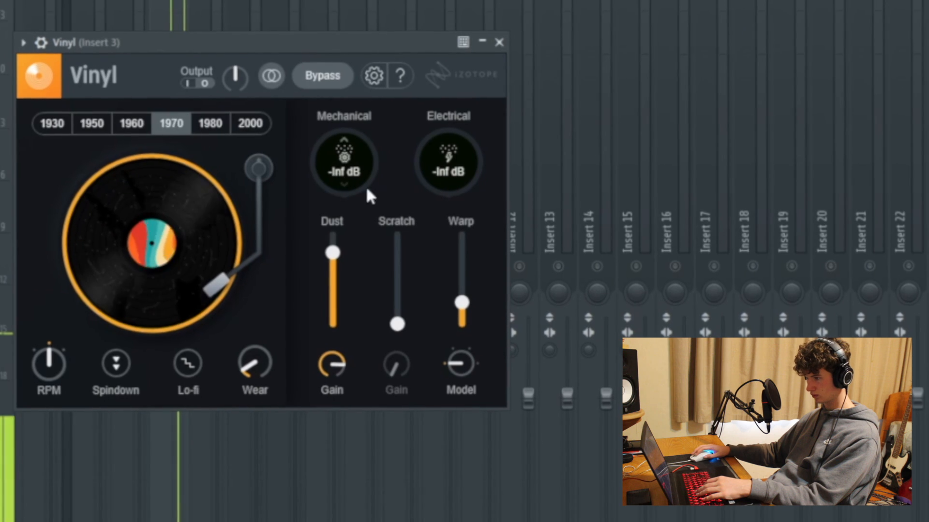
Step: Reduce the wear and warp of Vinyl on insert 3, close Fruity Convolver and leave the mixer
drag(250, 357, 265, 408)
drag(457, 296, 457, 300)
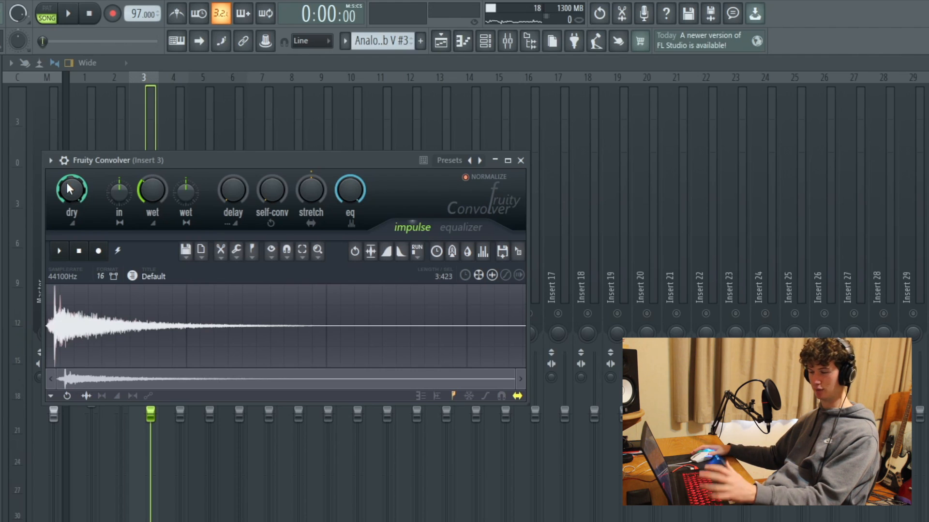
click(520, 160)
key(F9)
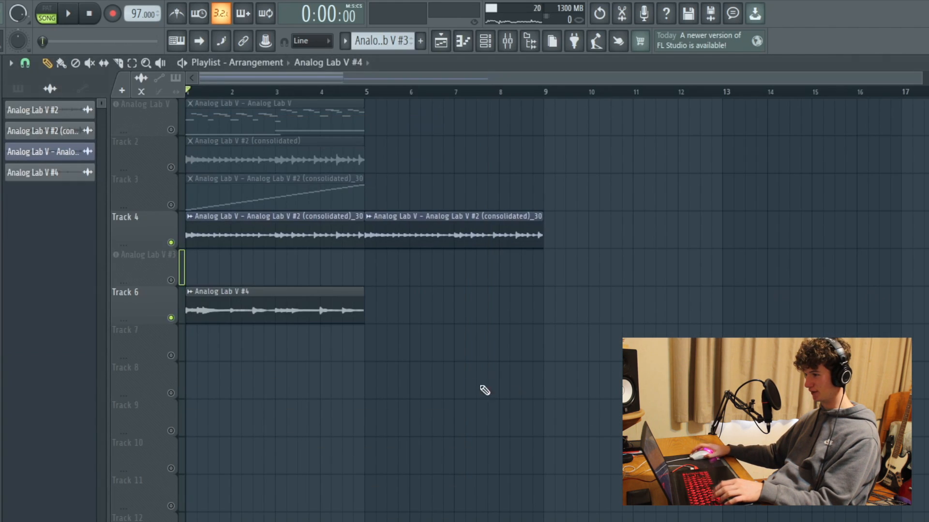
Step: Select the audio clips on Tracks 4 and 6 and add very short fade-ins at their starts
scroll(344, 323, up, 8)
drag(181, 394, 113, 194)
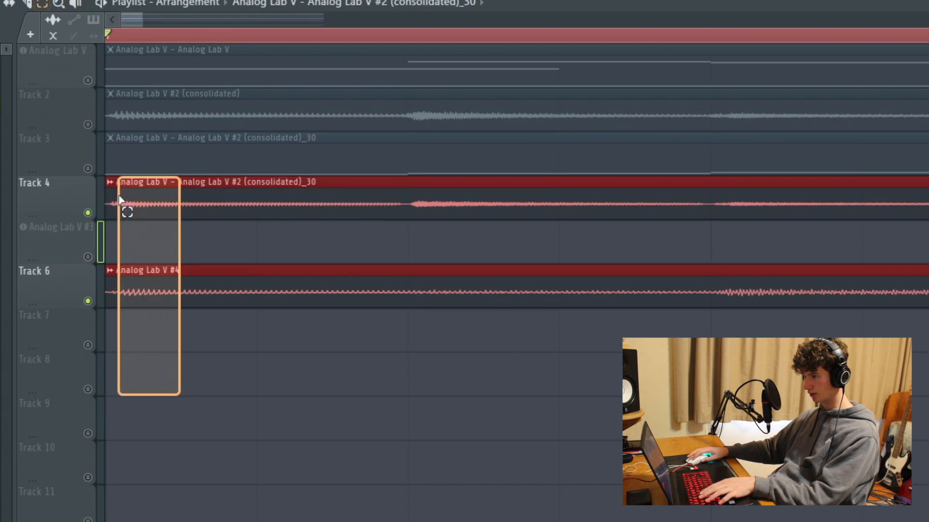
ctrl+click(321, 507)
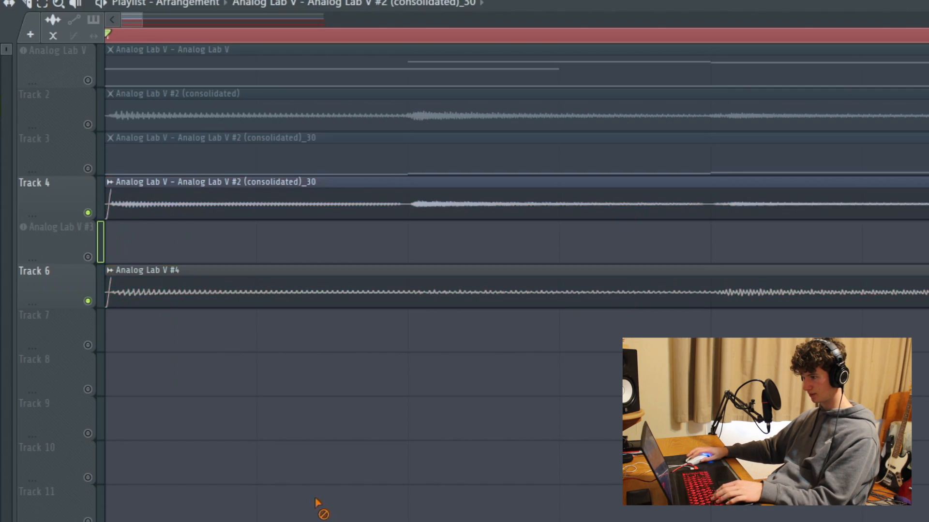
key(space)
scroll(308, 505, down, 8)
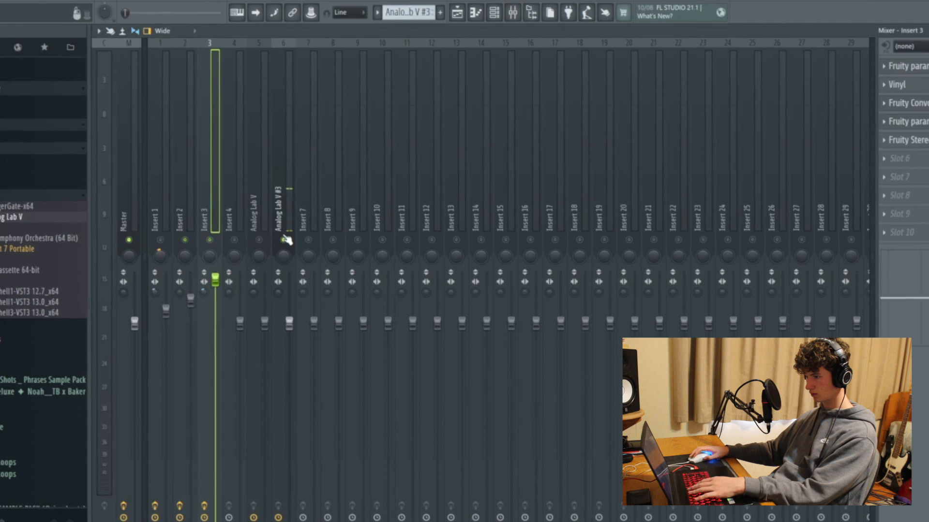
Step: Open the Analog Lab V #3 notes in the piano roll and the settings of the Analog Lab V #5 clip on Track 7
key(F7)
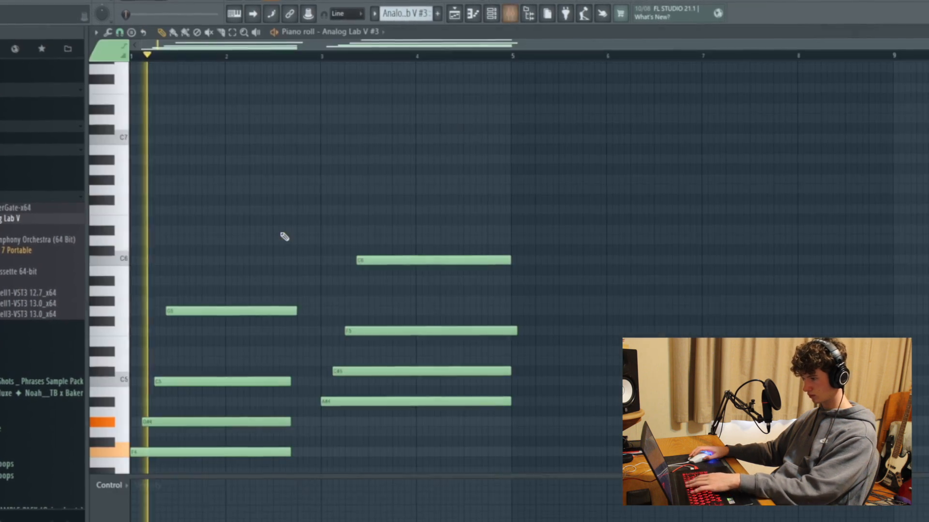
scroll(278, 218, down, 4)
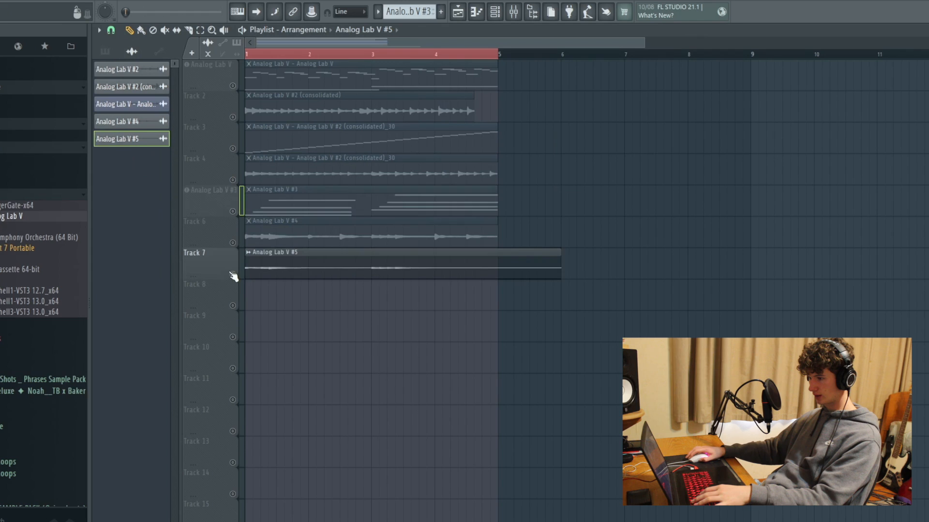
double_click(296, 252)
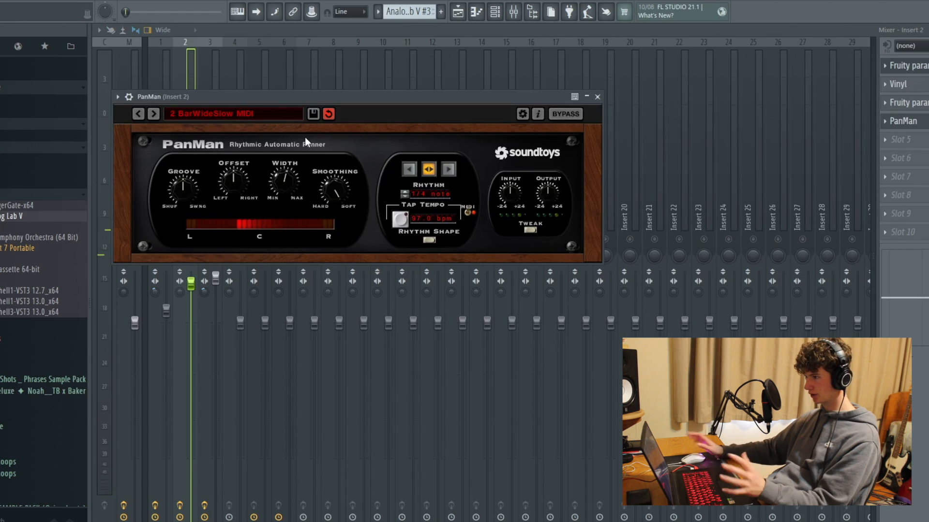
Step: Close PanMan on insert 2 and shift band 6 of insert 3's Parametric EQ 2 to a slightly lower frequency
click(598, 97)
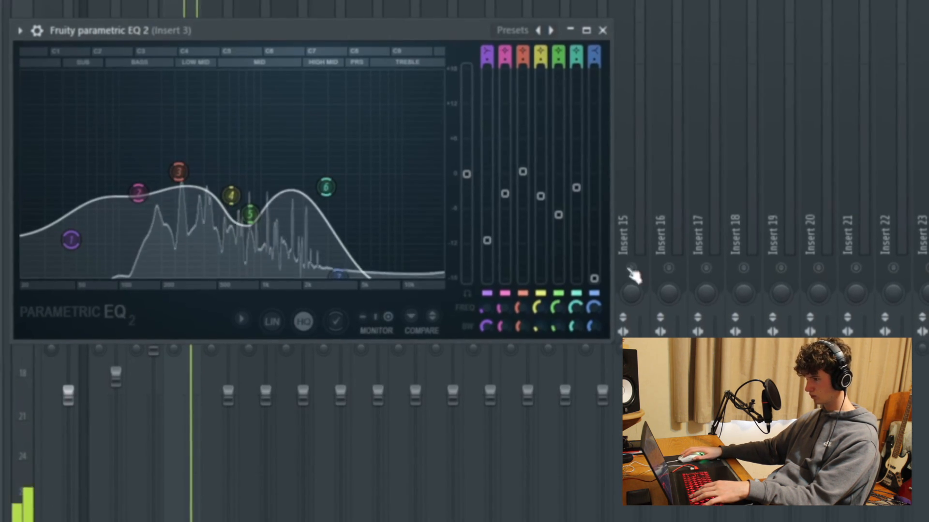
drag(326, 187, 310, 182)
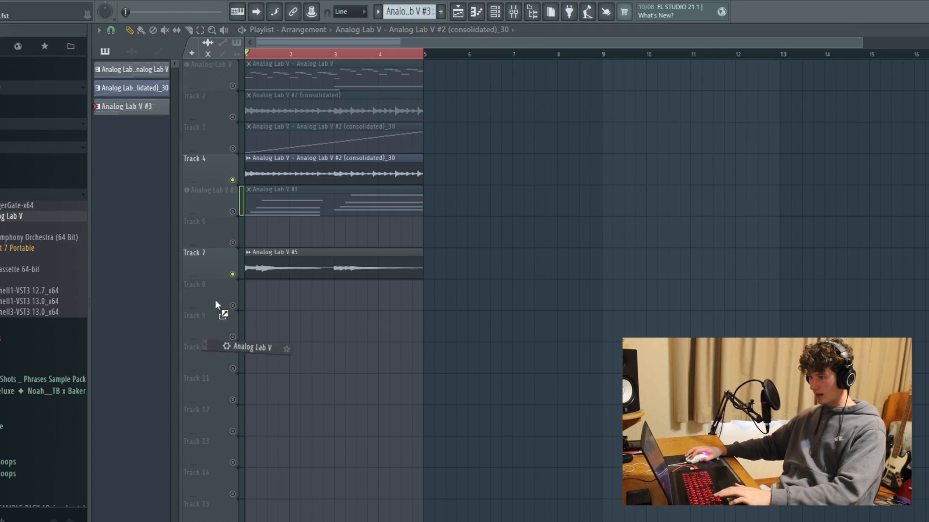
Step: Add a new Analog Lab V instrument to Track 8
drag(215, 305, 211, 294)
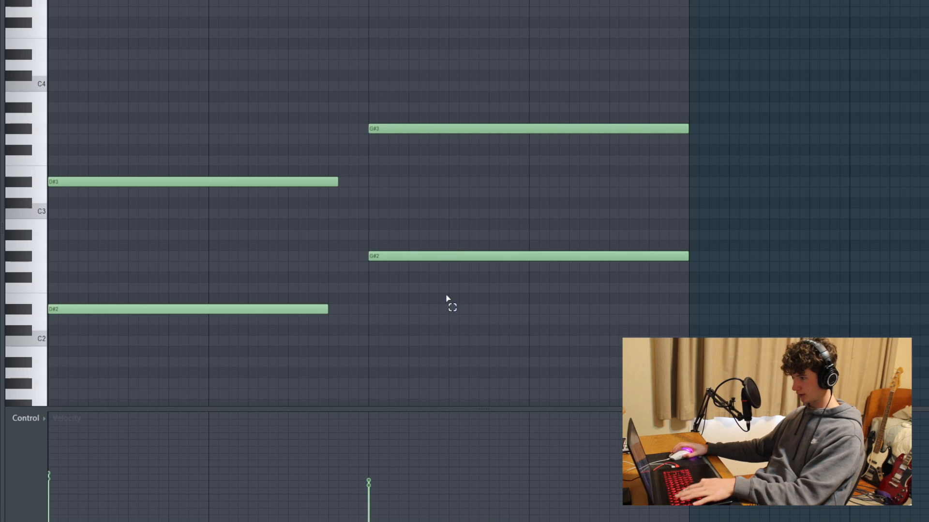
Step: Select the G#2 and G#3 notes of the bass pattern, clear the selection and play the pattern back
drag(442, 289, 466, 66)
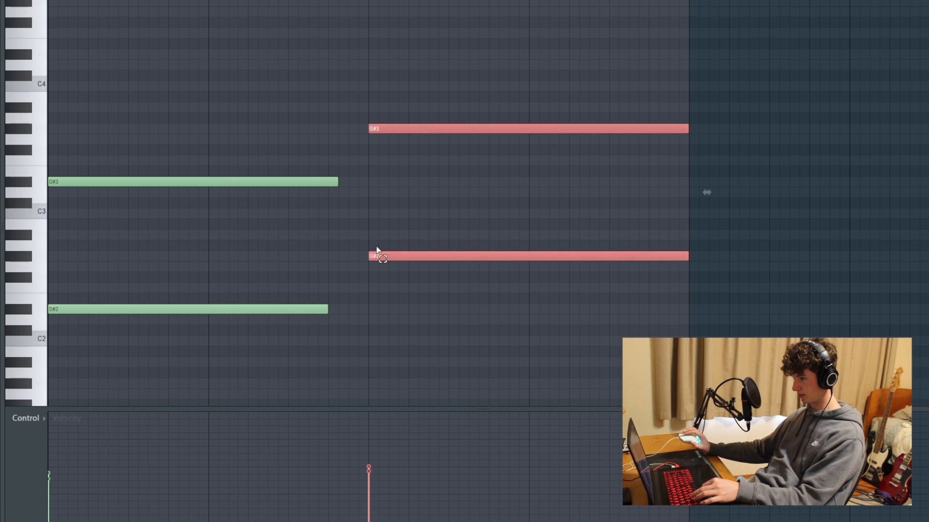
click(377, 249)
key(space)
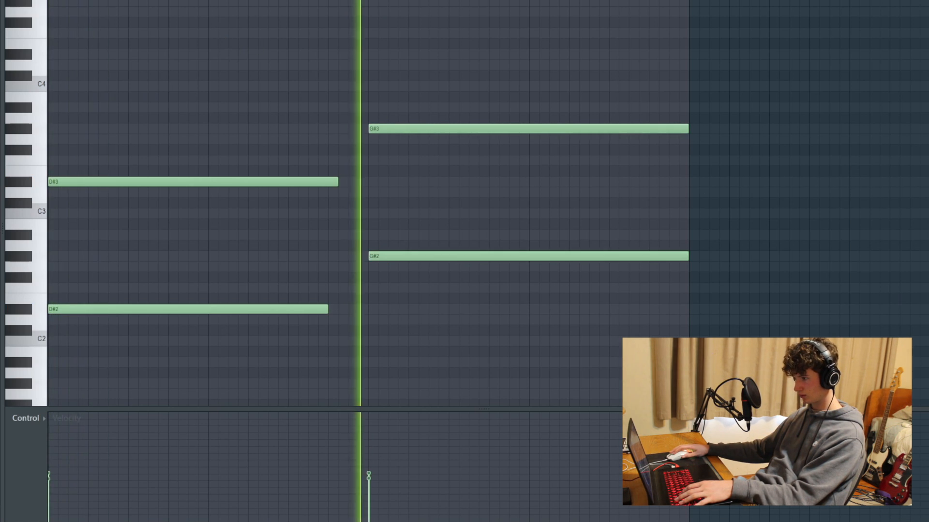
key(space)
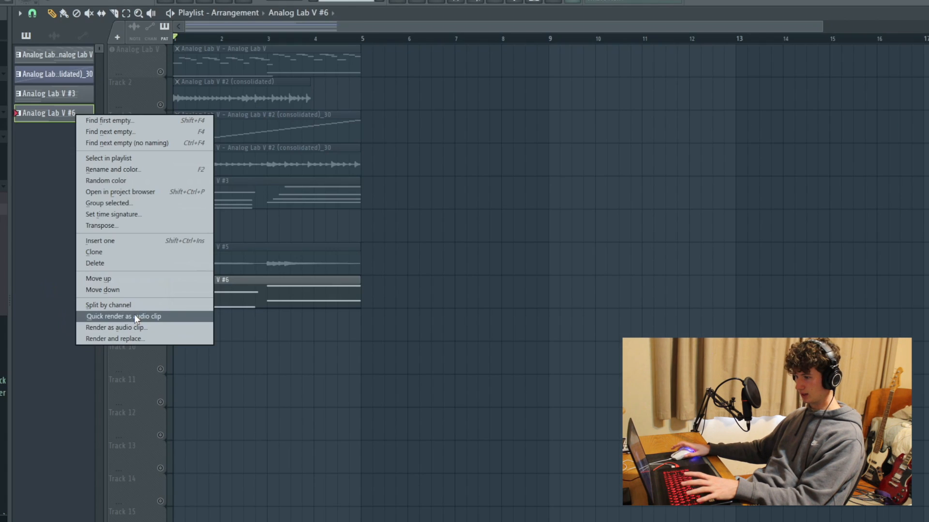
Step: Quick render the Analog Lab V #6 pattern as an audio clip and change the clip's time-stretching mode
click(135, 315)
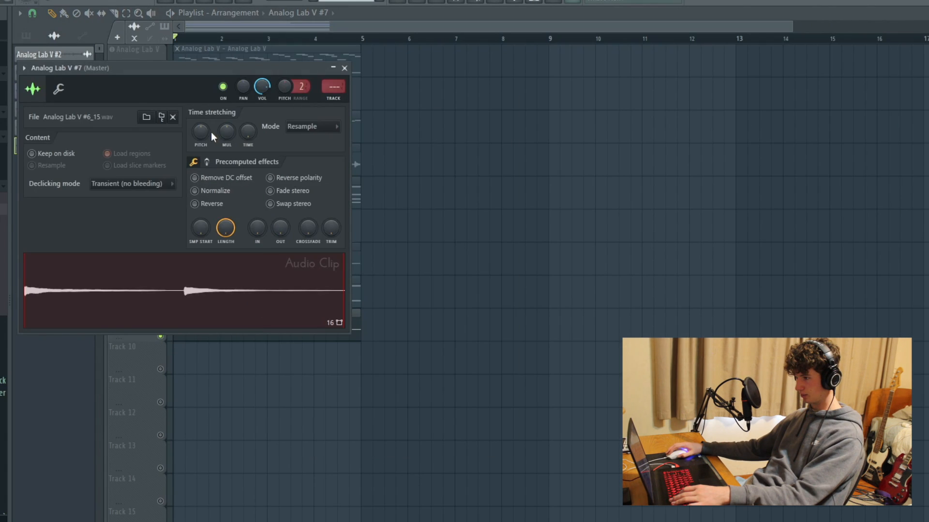
click(335, 129)
click(312, 158)
key(Escape)
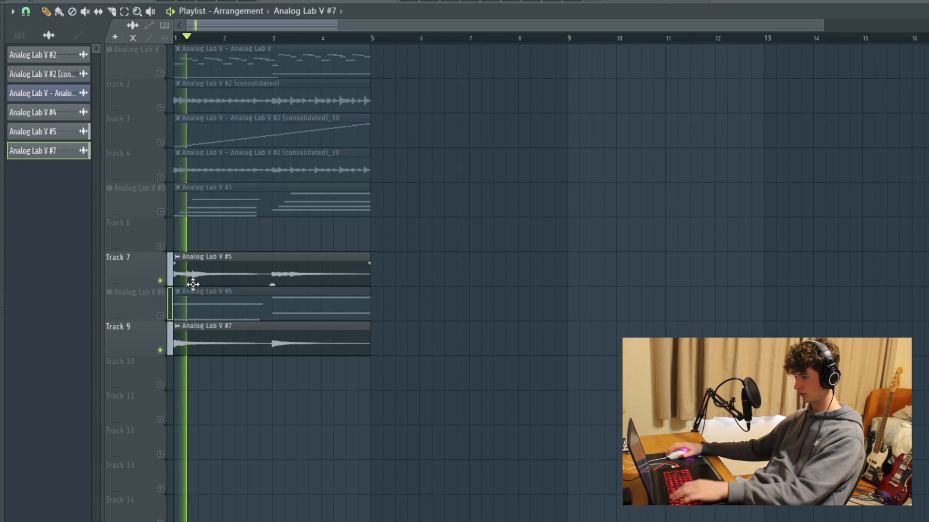
Step: Move band 2 of the Parametric EQ 2 on insert 4 slightly lower in frequency and level
key(F9)
key(F9)
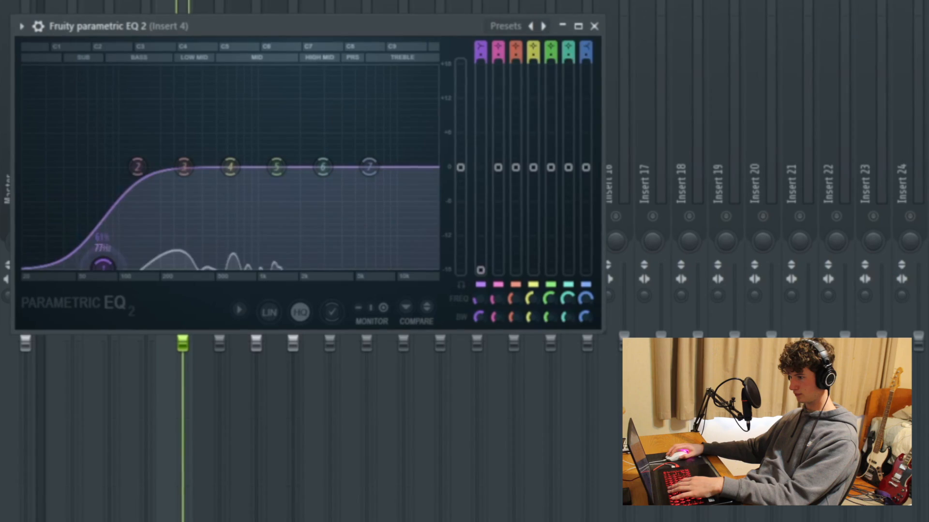
drag(129, 157, 122, 170)
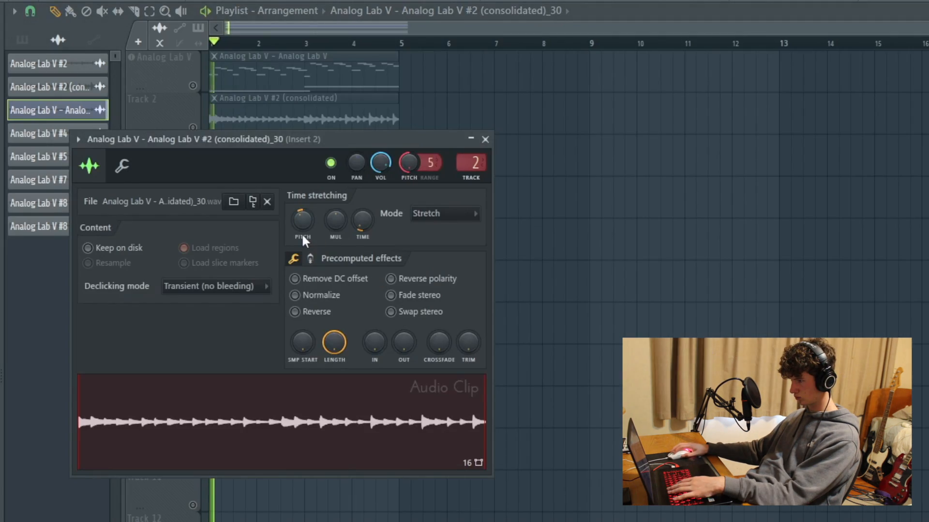
Step: Play the arrangement and check the mixer levels of inserts 9 and 3
key(space)
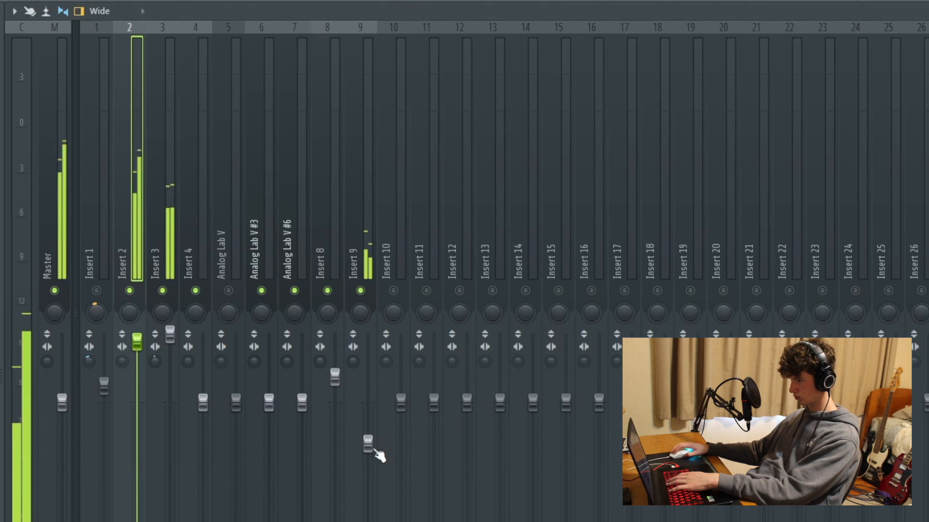
click(370, 449)
click(177, 351)
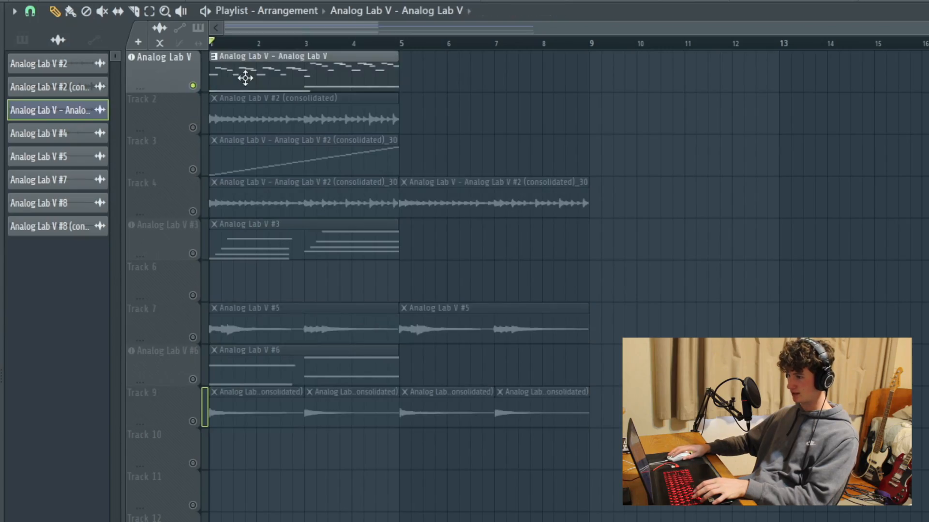
Step: Examine the original Analog Lab V pattern's notes in the piano roll and close the Track 4 consolidated clip's settings
double_click(244, 77)
scroll(313, 209, up, 5)
scroll(339, 284, up, 3)
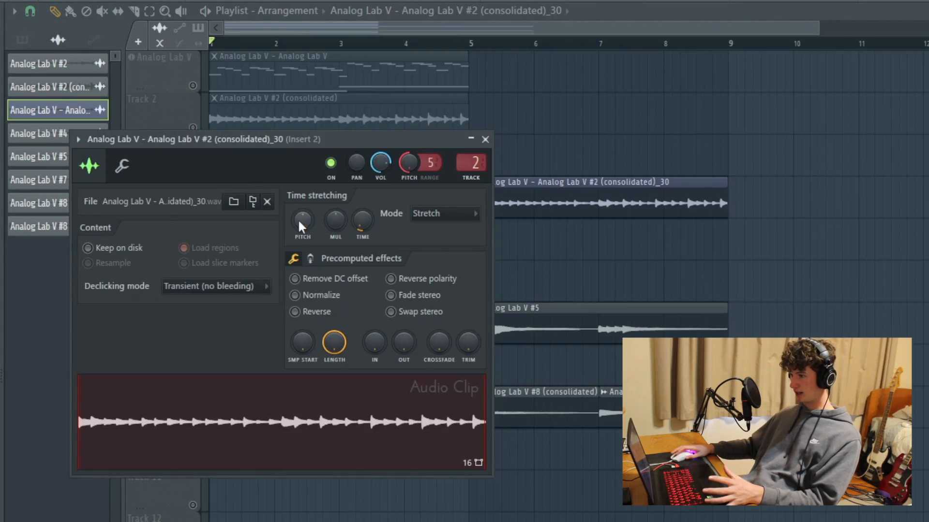
click(485, 140)
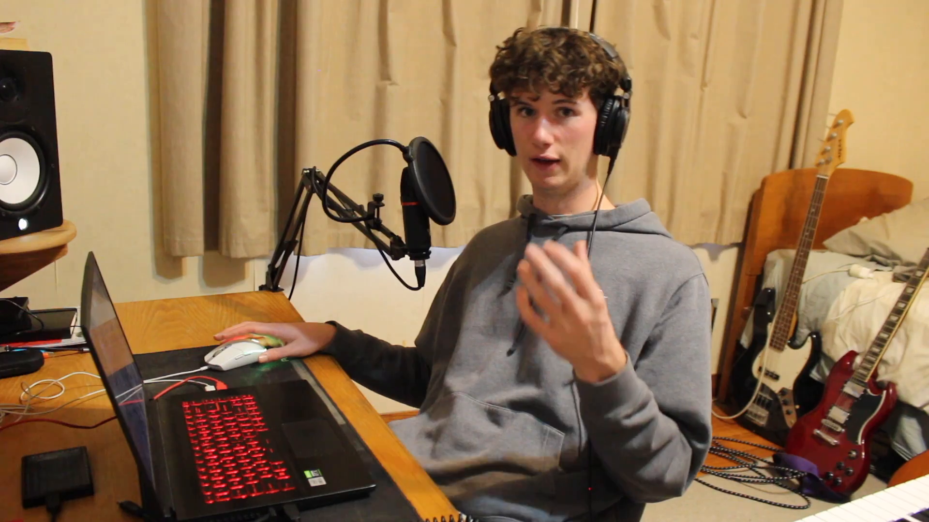